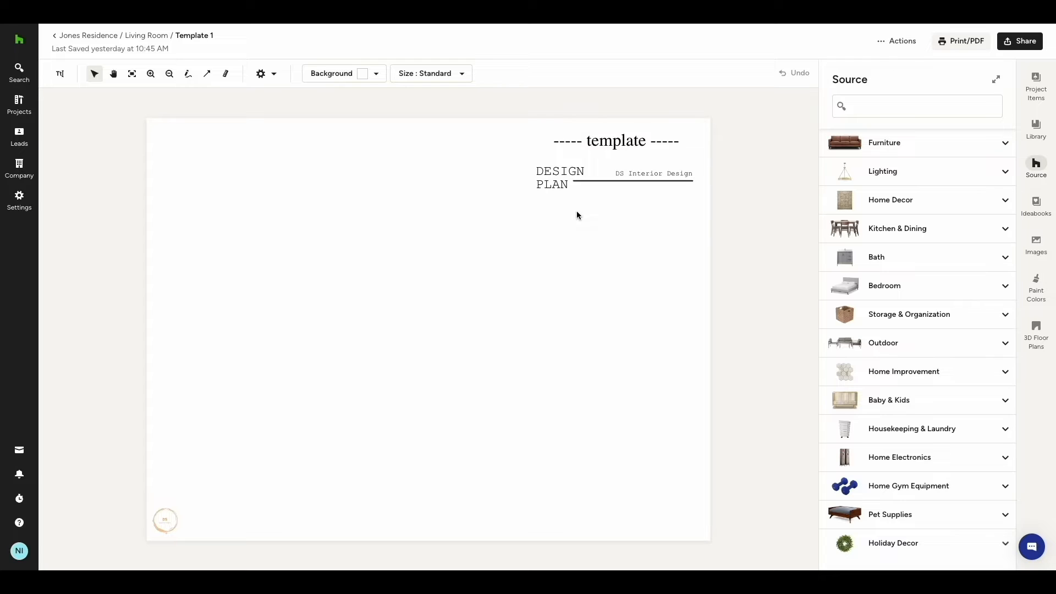
Save the current Template 1 mood board as a template.
left_click(899, 42)
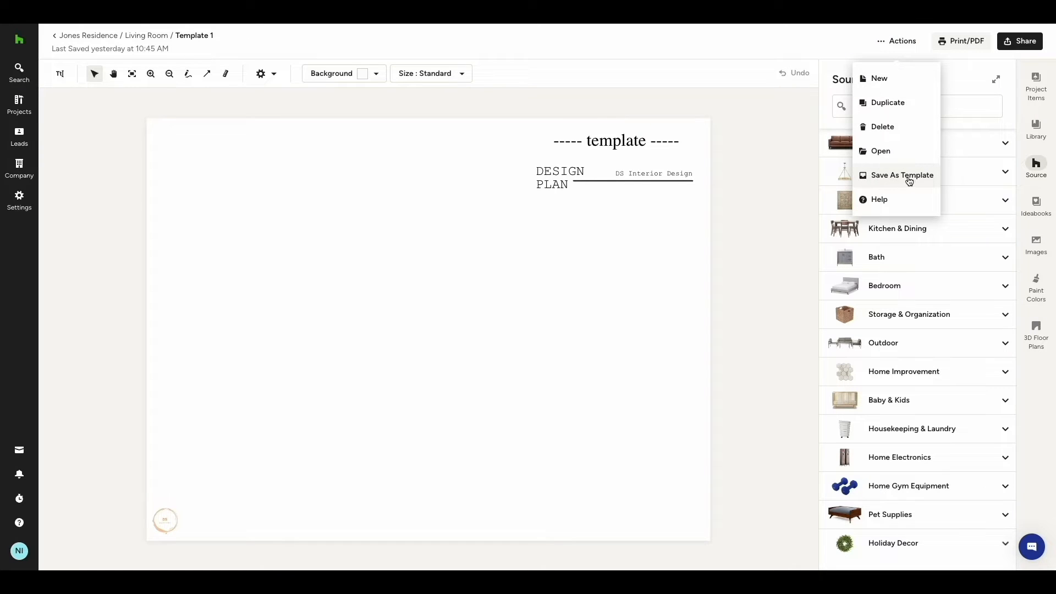
left_click(890, 182)
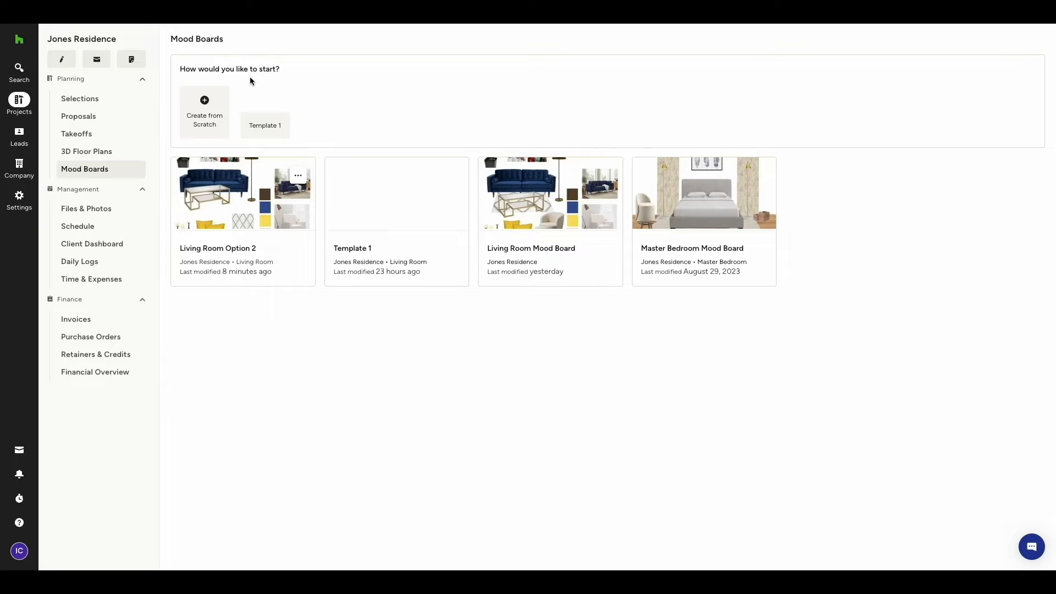
Create a mood board from scratch and assign it to a new room named Powder Room.
left_click(207, 111)
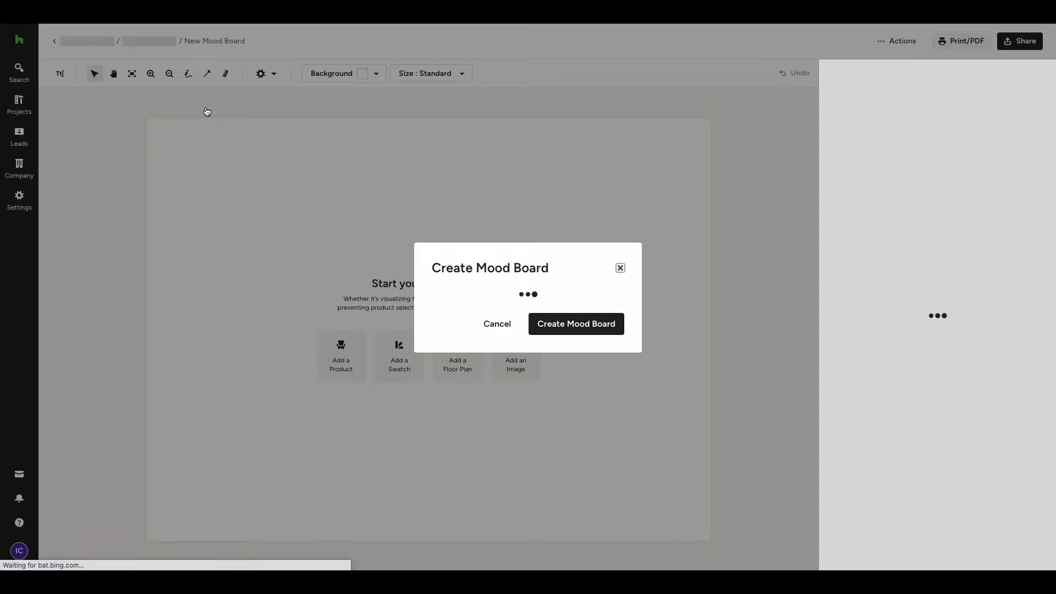
left_click(512, 298)
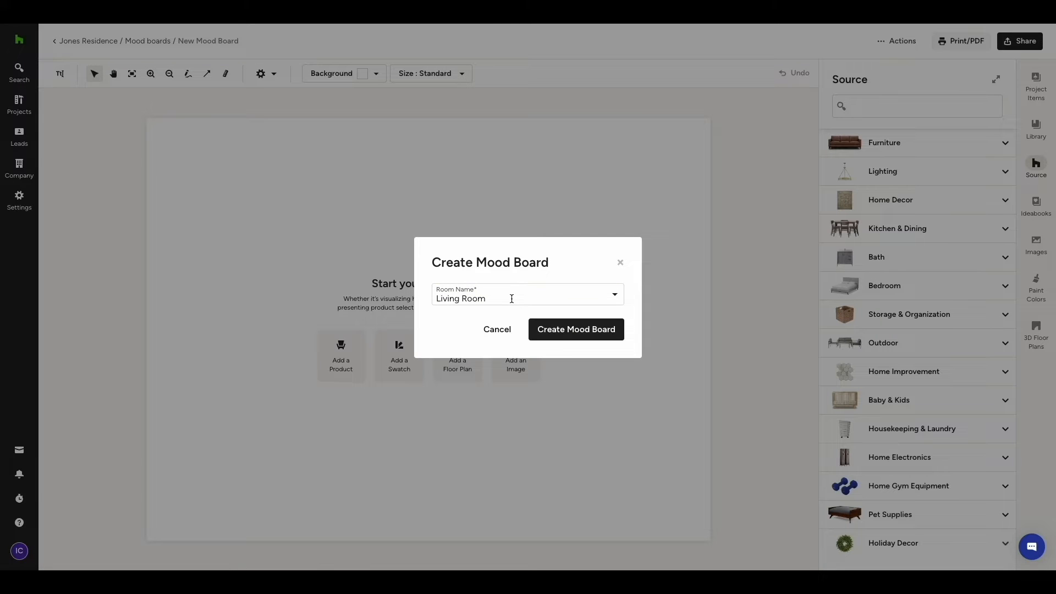
left_click_drag(509, 299, 417, 300)
type("Powder")
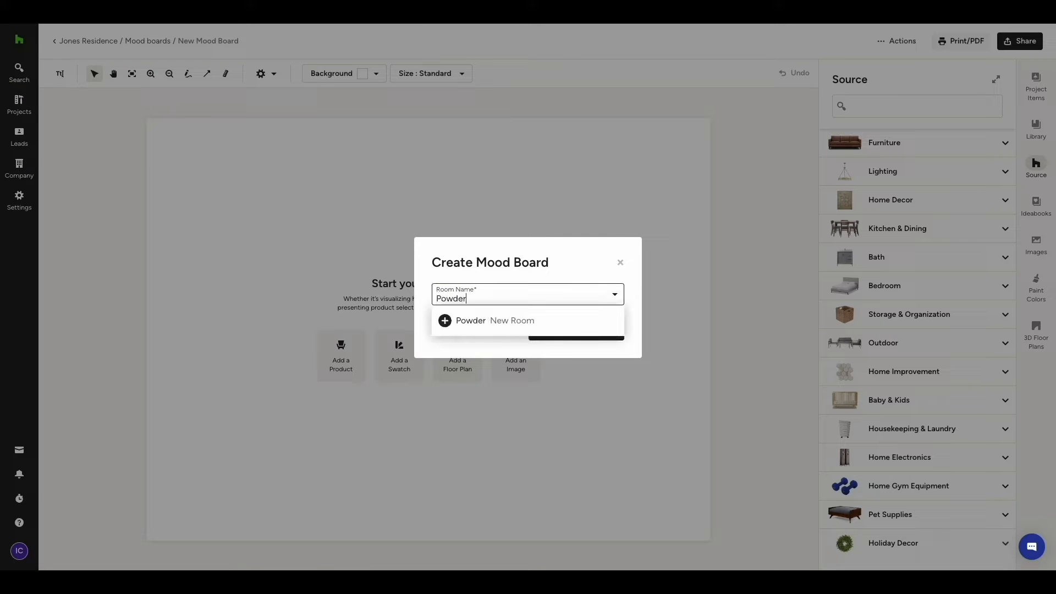
type(" Room")
left_click(446, 321)
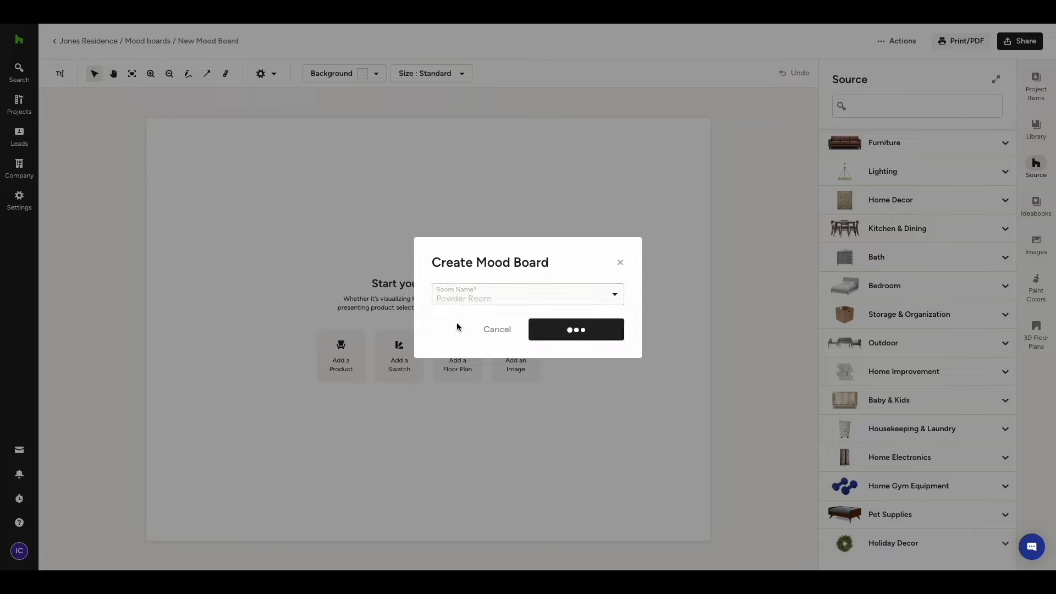
left_click(572, 330)
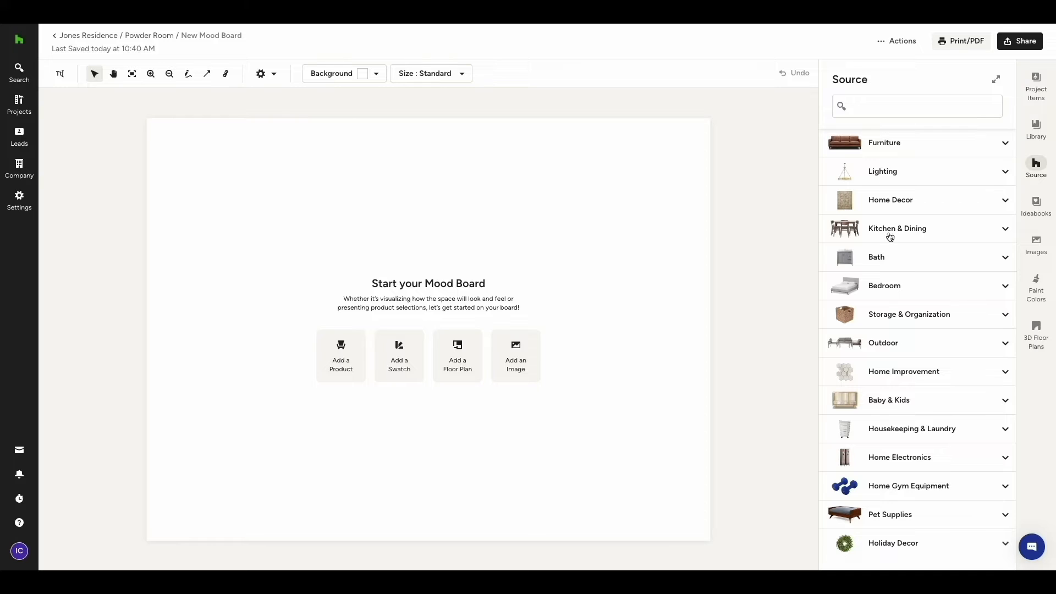
Browse the Library, Ideabooks and Images sources available for the mood board.
left_click(1035, 127)
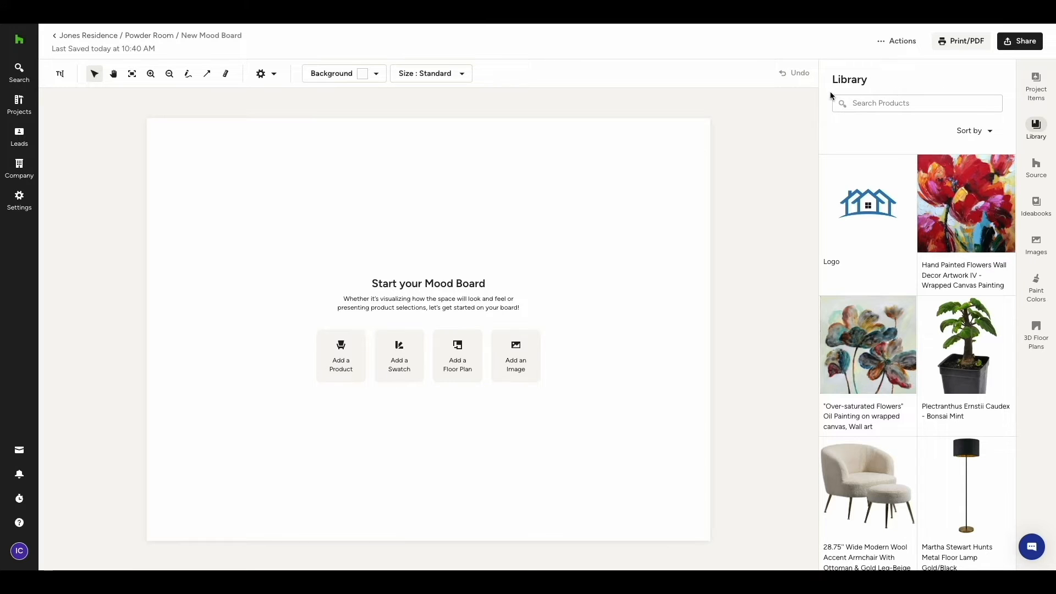
left_click(899, 105)
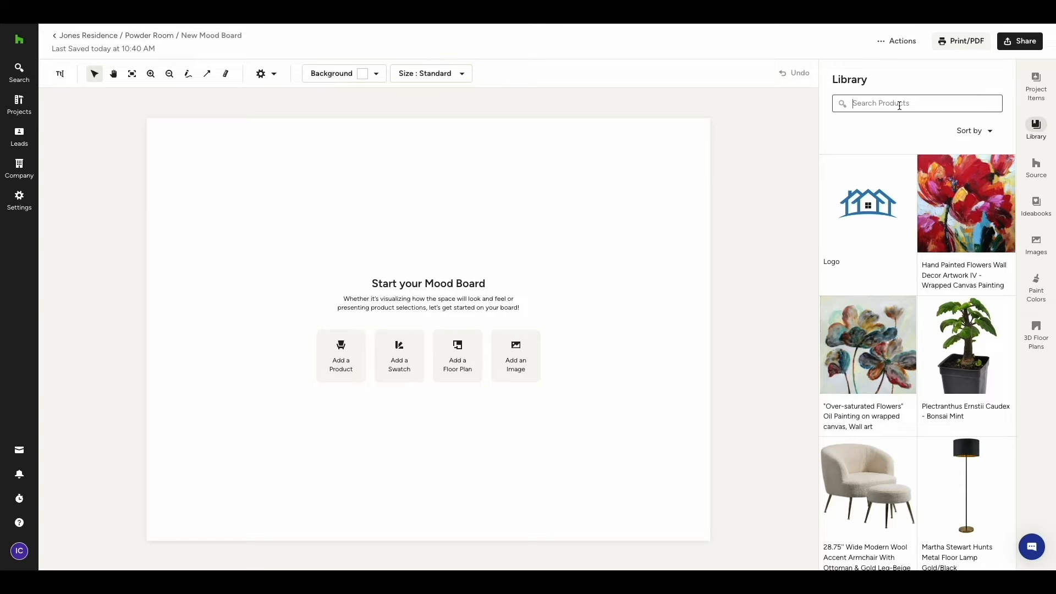
left_click(1037, 205)
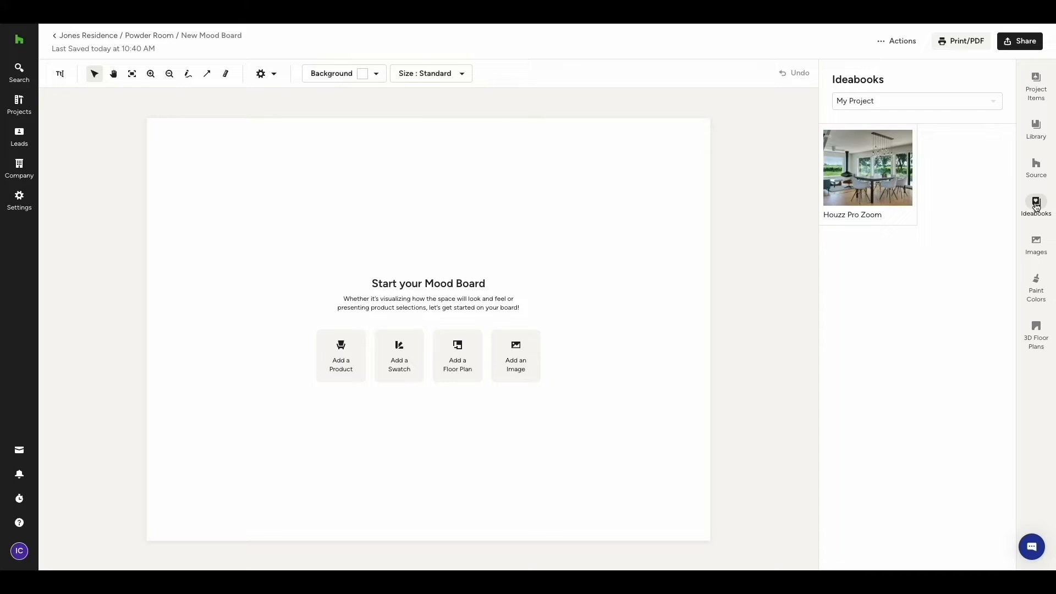
left_click(1037, 242)
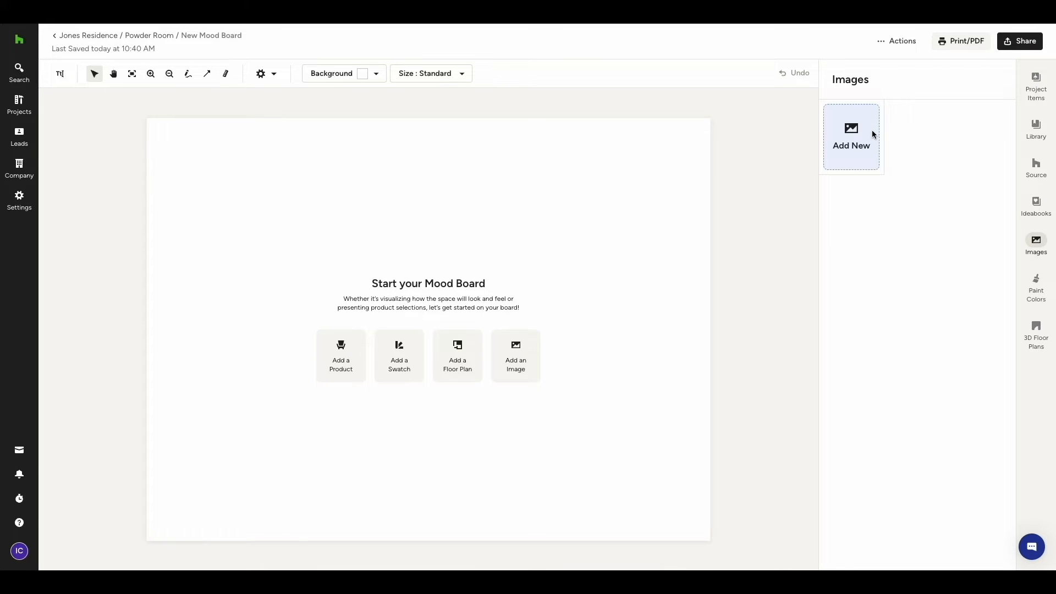
Add the Sherwin-Williams Glad Yellow swatch from the Yellows to the board and switch its swatch detail off and back on.
left_click(1036, 283)
left_click(997, 104)
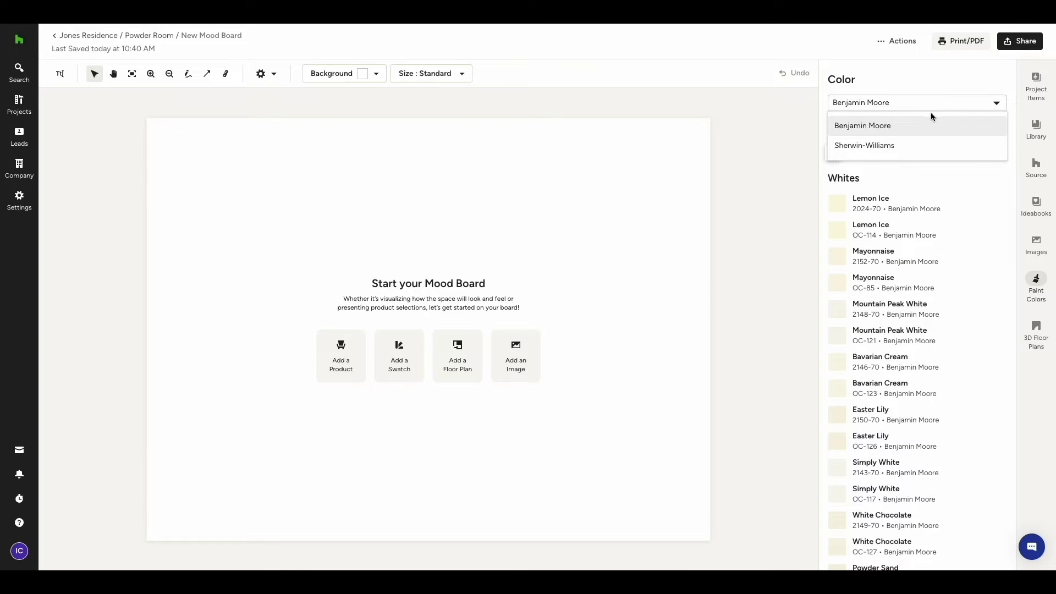
left_click(916, 147)
left_click(892, 154)
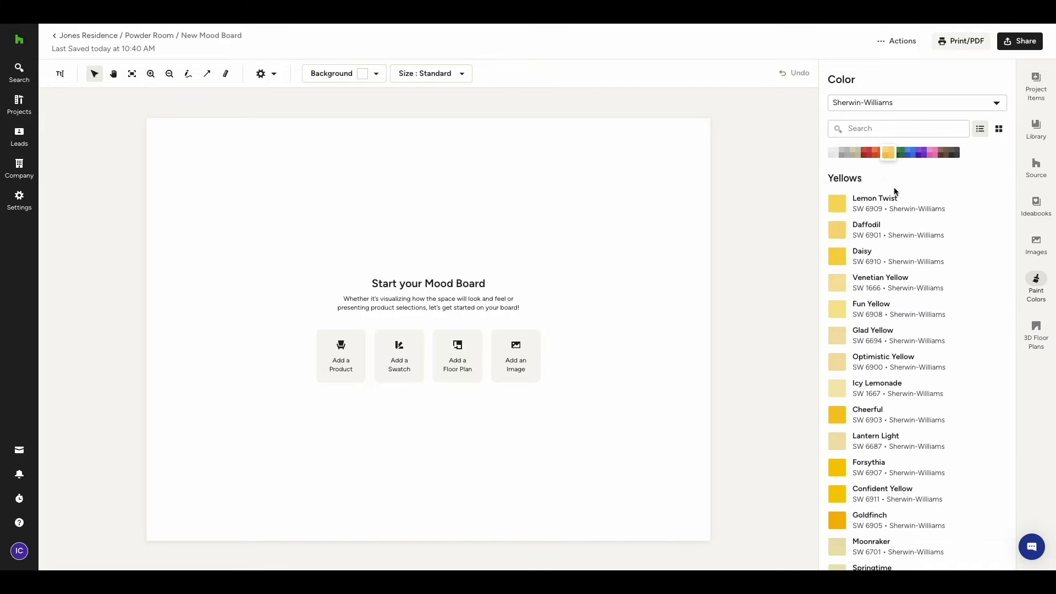
left_click(887, 341)
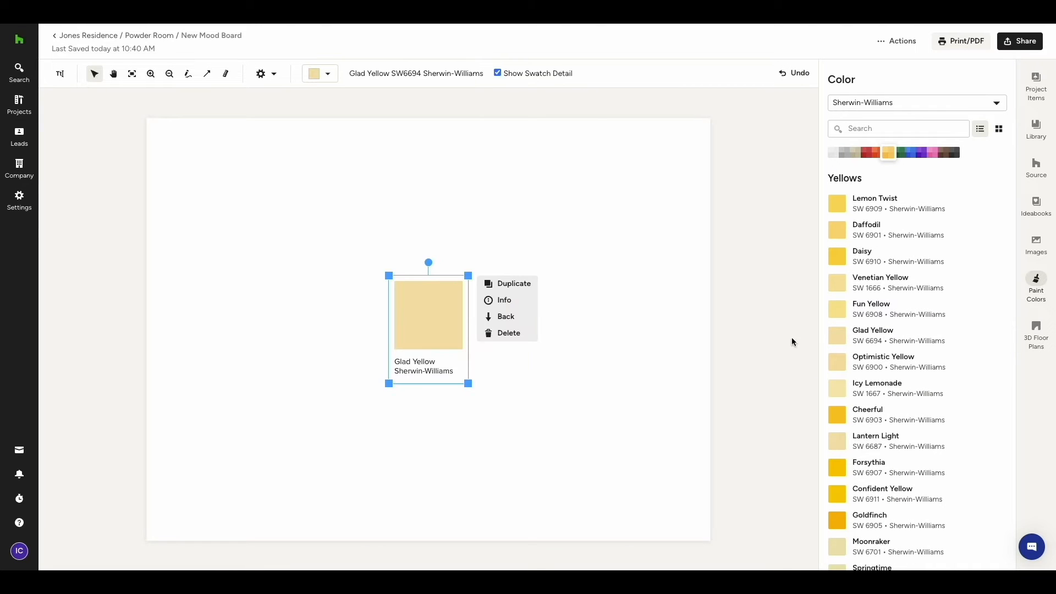
left_click(498, 72)
left_click(499, 72)
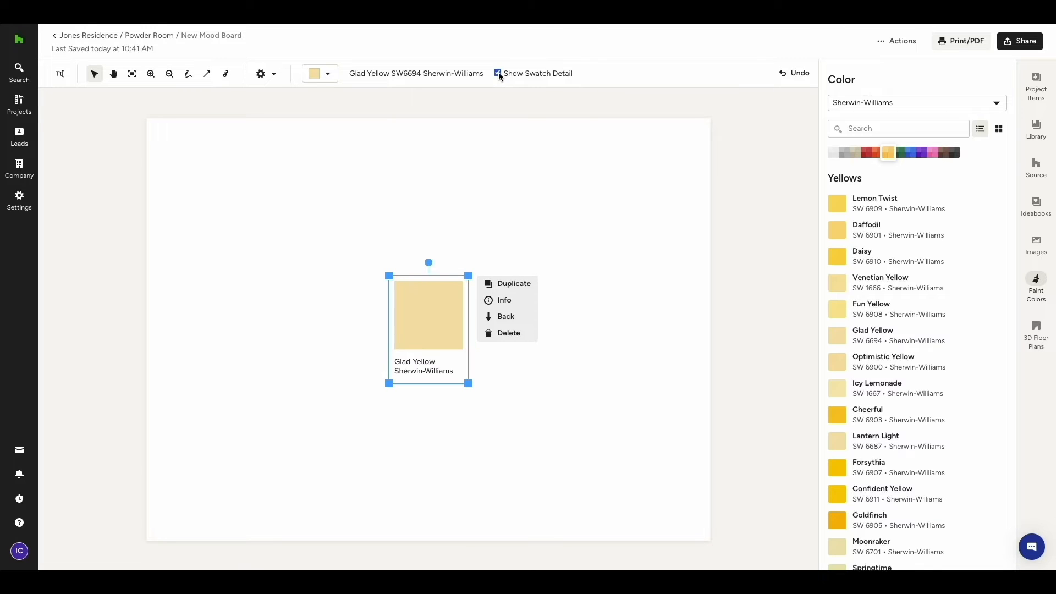
View the 3D floor plans and project items, and add the red flower artwork and Bonsai Mint plant from the Library to the board.
left_click(1036, 328)
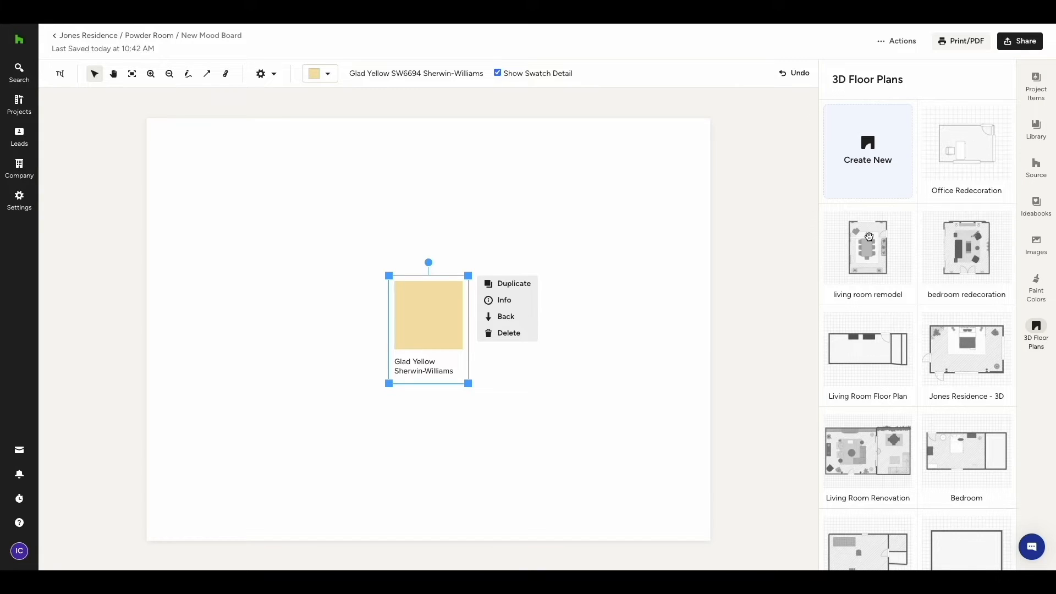
left_click(1036, 81)
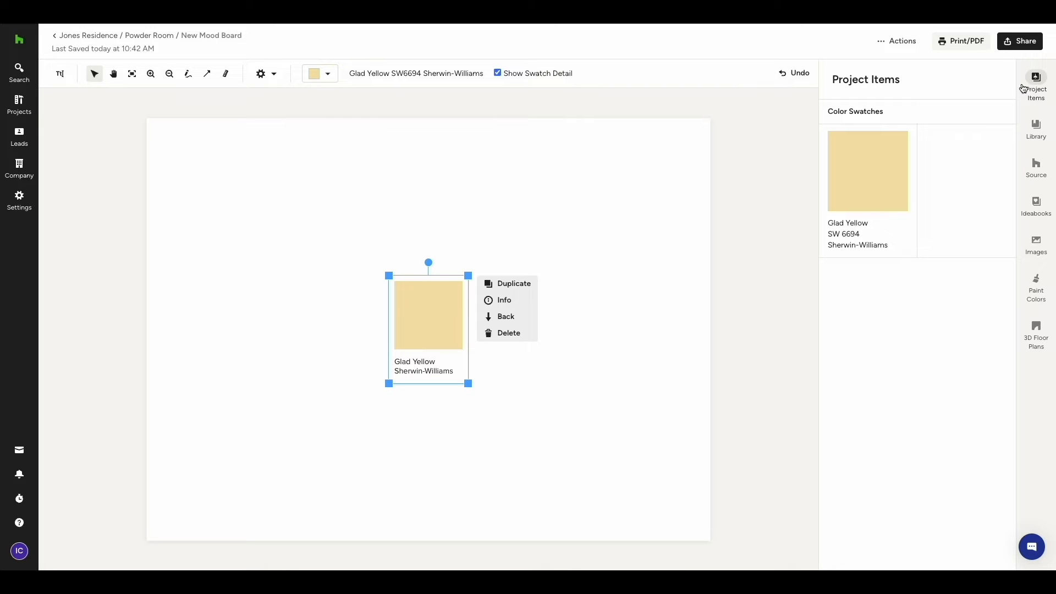
left_click(1036, 129)
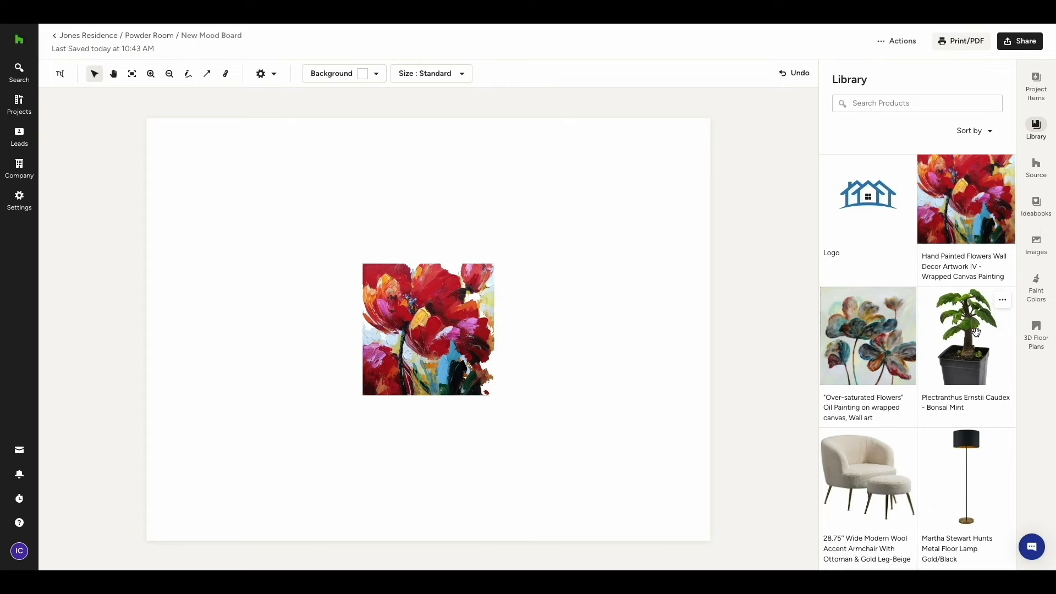
mouse_move(972, 328)
left_mouse_down()
mouse_move(663, 206)
mouse_move(637, 183)
left_mouse_up()
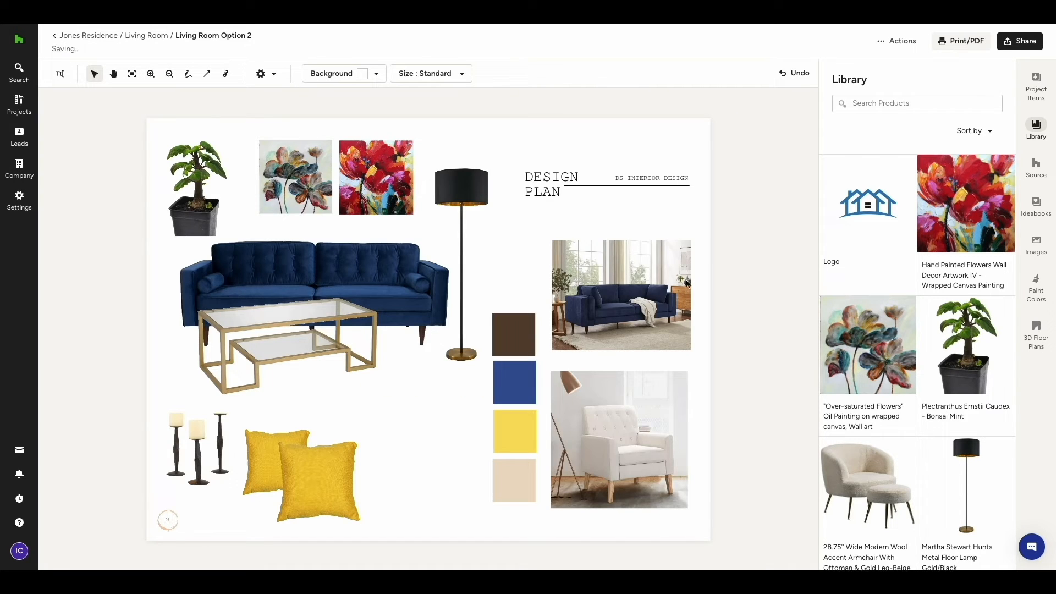
Shrink the front yellow pillow on the Living Room Option 2 board and rotate it clockwise.
left_click(337, 477)
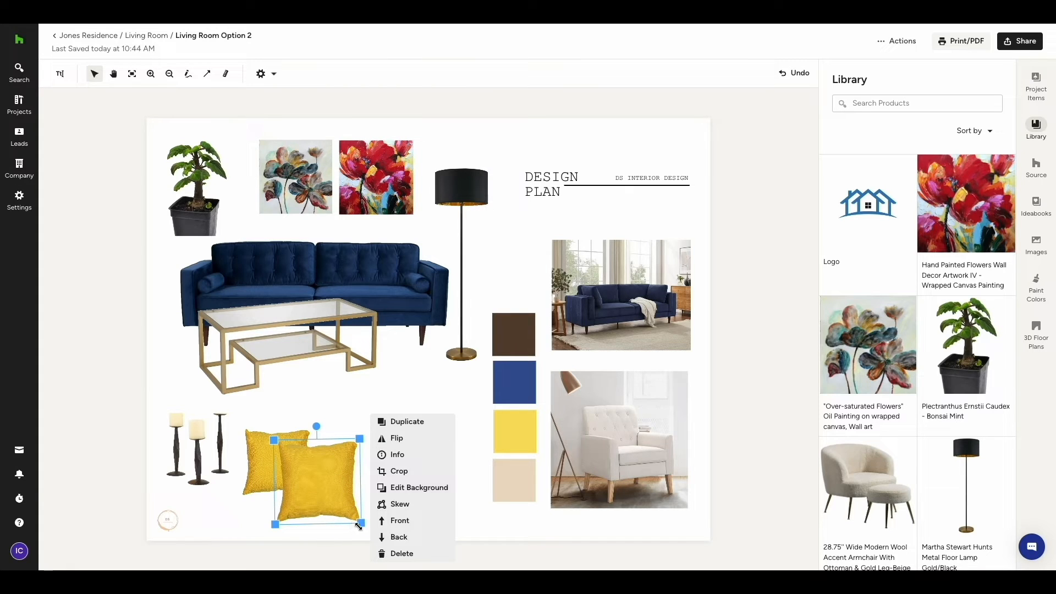
left_click_drag(361, 523, 341, 504)
left_click_drag(306, 426, 332, 460)
Try duplicating the glass coffee table, and flip the original table horizontally.
left_click(342, 385)
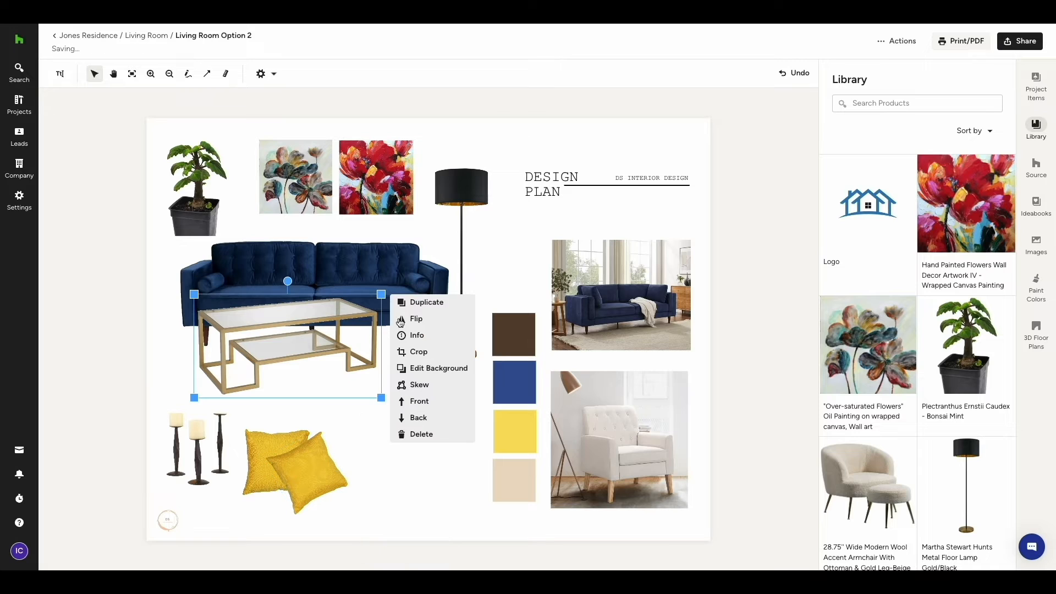
left_click(429, 303)
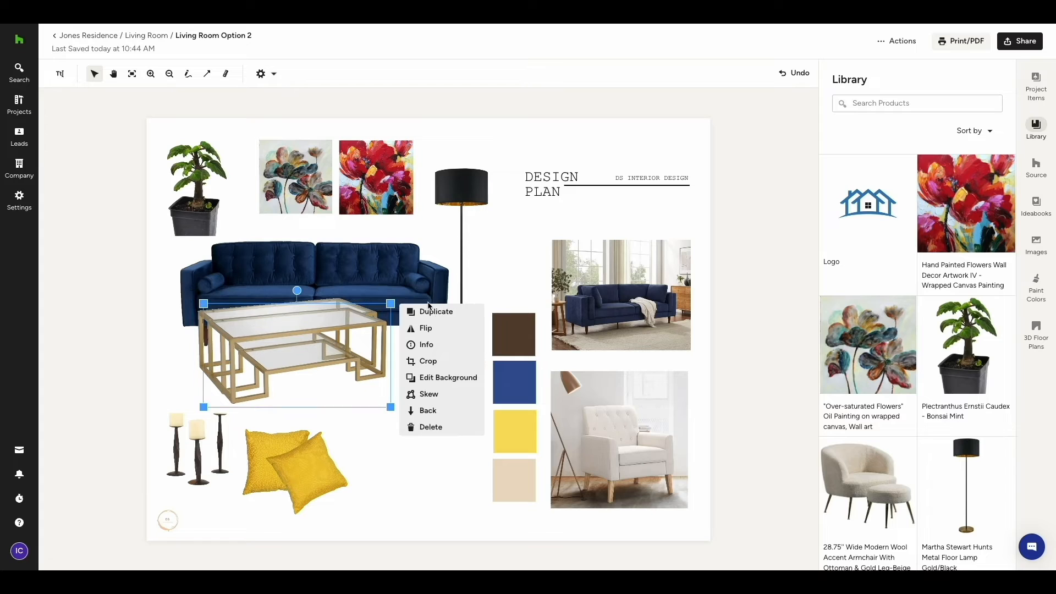
left_click(431, 319)
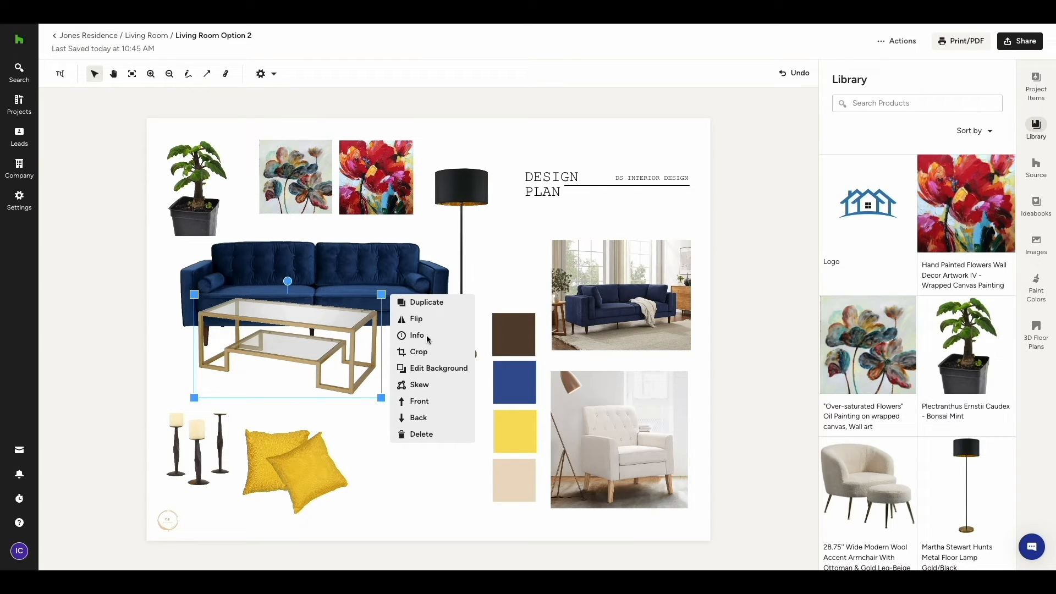
View the product information of the coffee table and close it.
left_click(428, 337)
left_click(529, 388)
left_click(437, 353)
left_click(550, 416)
left_click(516, 415)
left_click_drag(712, 385, 628, 307)
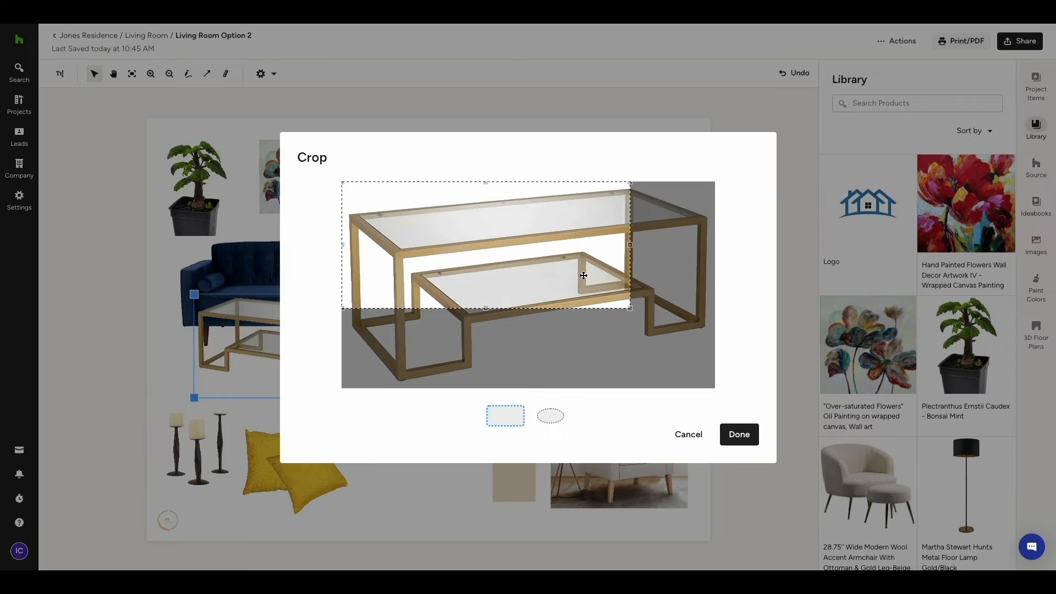
left_click_drag(583, 275, 625, 302)
left_click(688, 436)
Send the coffee table behind the sofa and bring it back to the front.
left_click(424, 419)
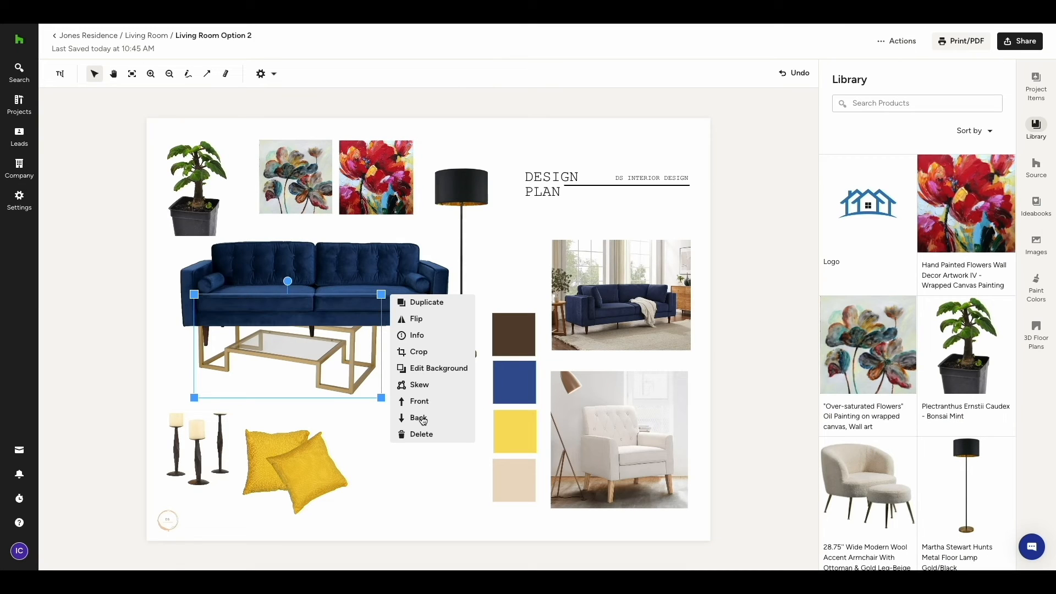
left_click(424, 403)
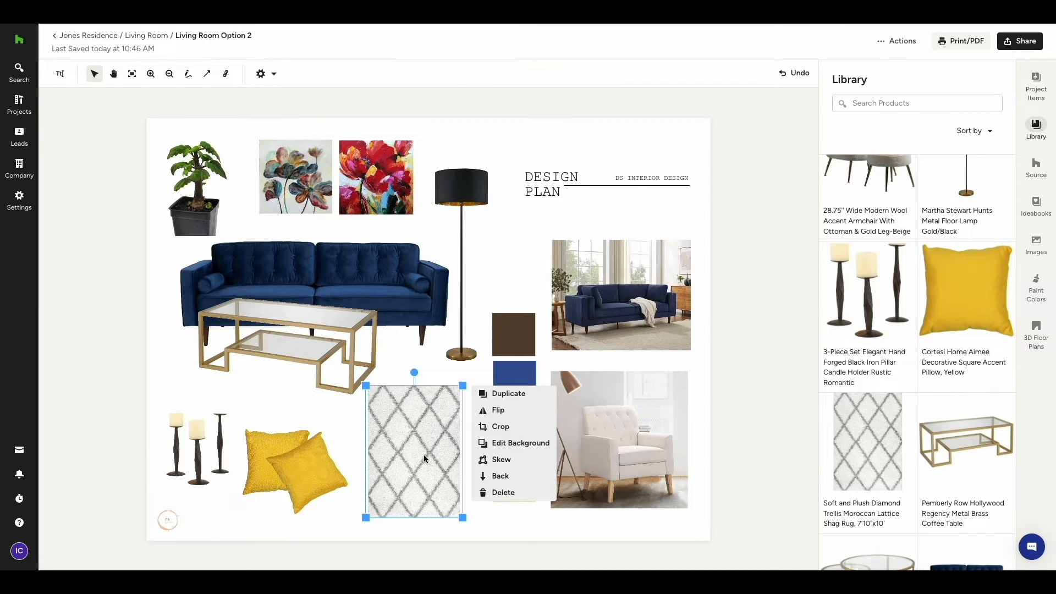
Place the diamond trellis rug under the coffee table, turned about a quarter turn, and send it behind the furniture.
left_click_drag(424, 455, 237, 338)
left_click_drag(227, 254, 314, 334)
left_click_drag(244, 334, 275, 357)
left_click(375, 397)
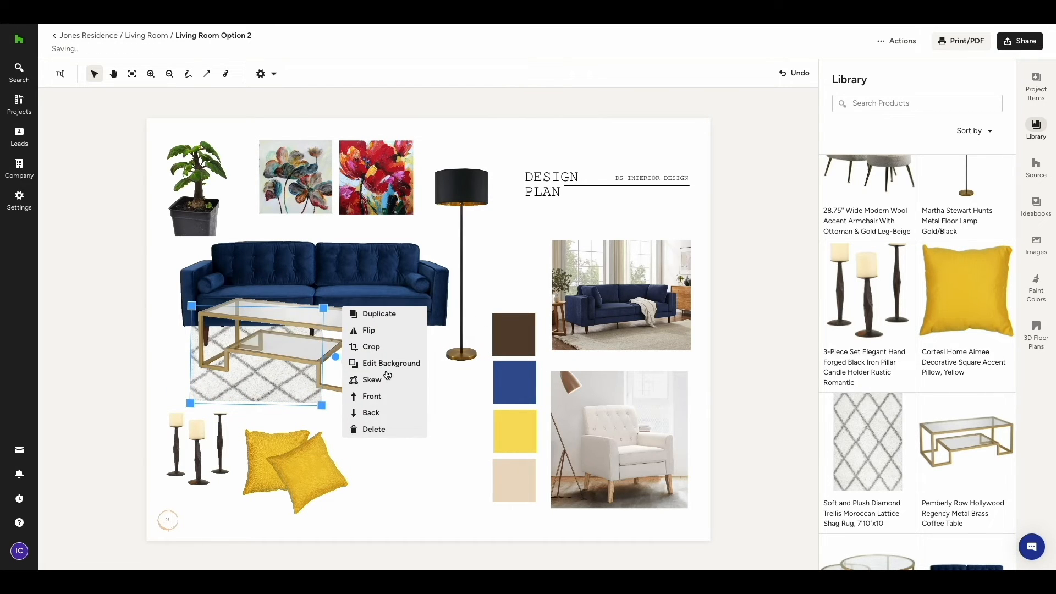
Skew the rug into a trapezoid, narrower at the sofa and wider in front, so it lies in perspective under the furniture.
left_click(379, 383)
left_click_drag(191, 306, 211, 276)
left_click_drag(321, 406, 459, 405)
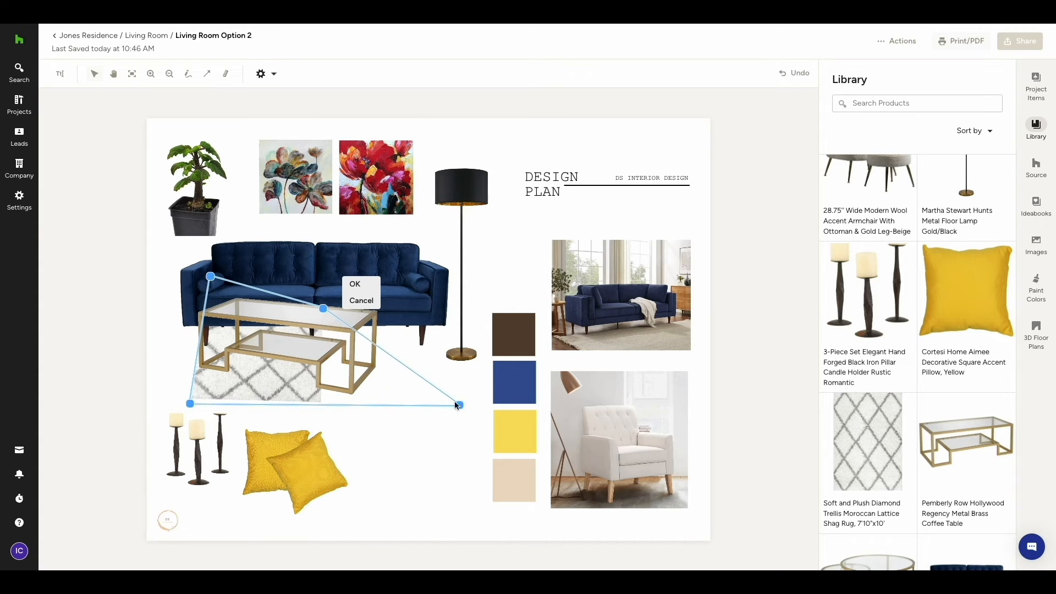
left_click_drag(323, 310, 409, 280)
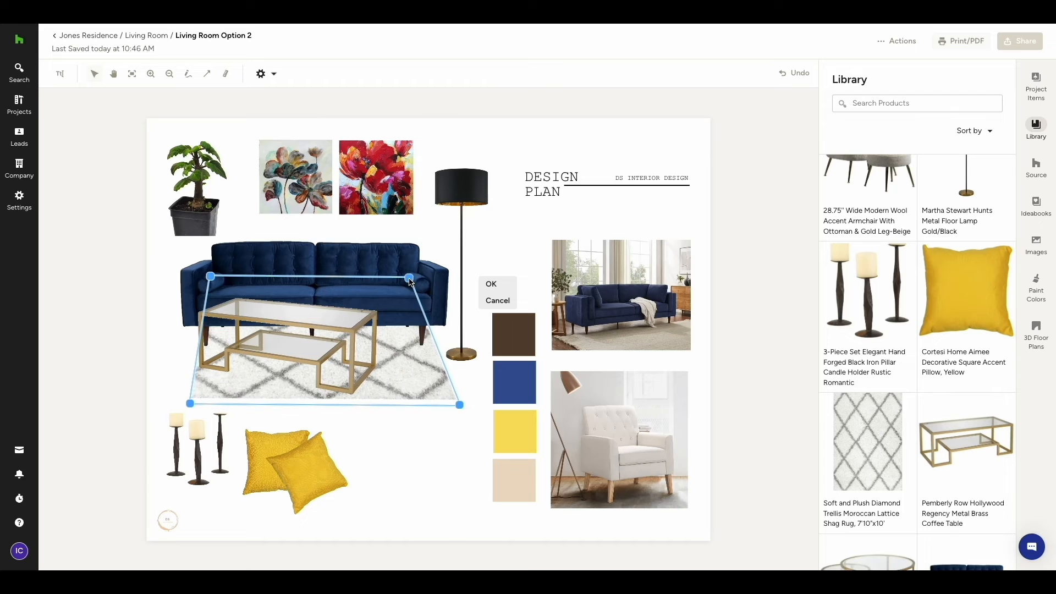
left_click_drag(211, 276, 217, 276)
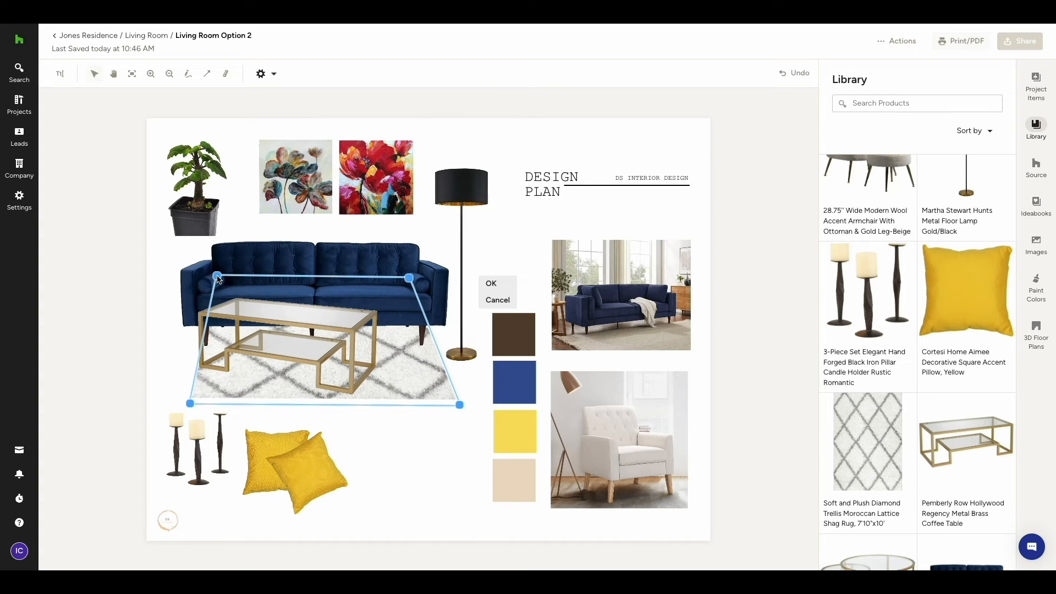
left_click(493, 286)
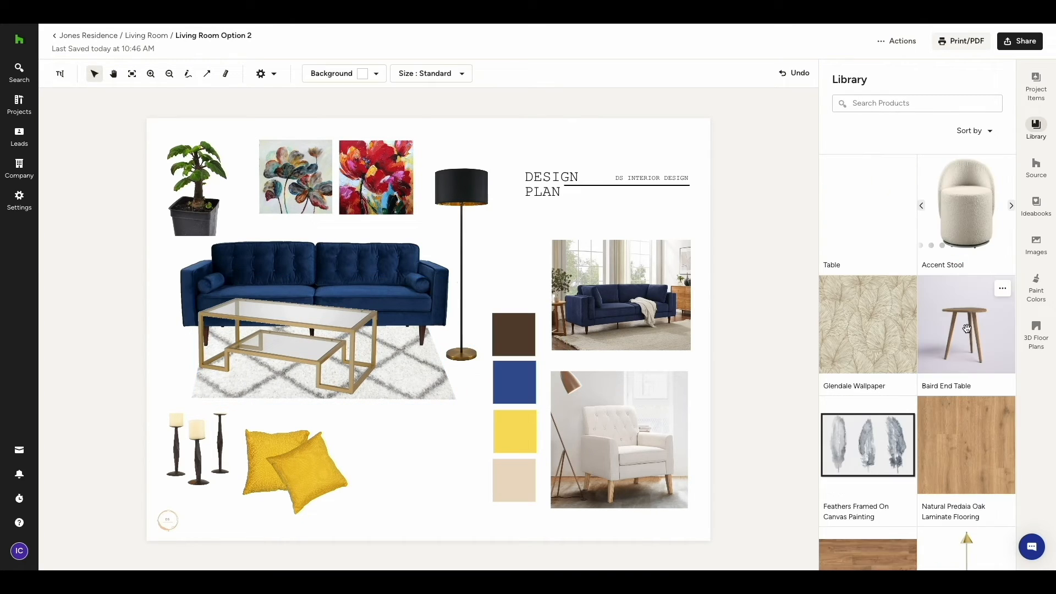
Add the Baird End Table beside the pillows, and a second one with Automatically Remove Image Background turned off.
left_click_drag(965, 331, 411, 466)
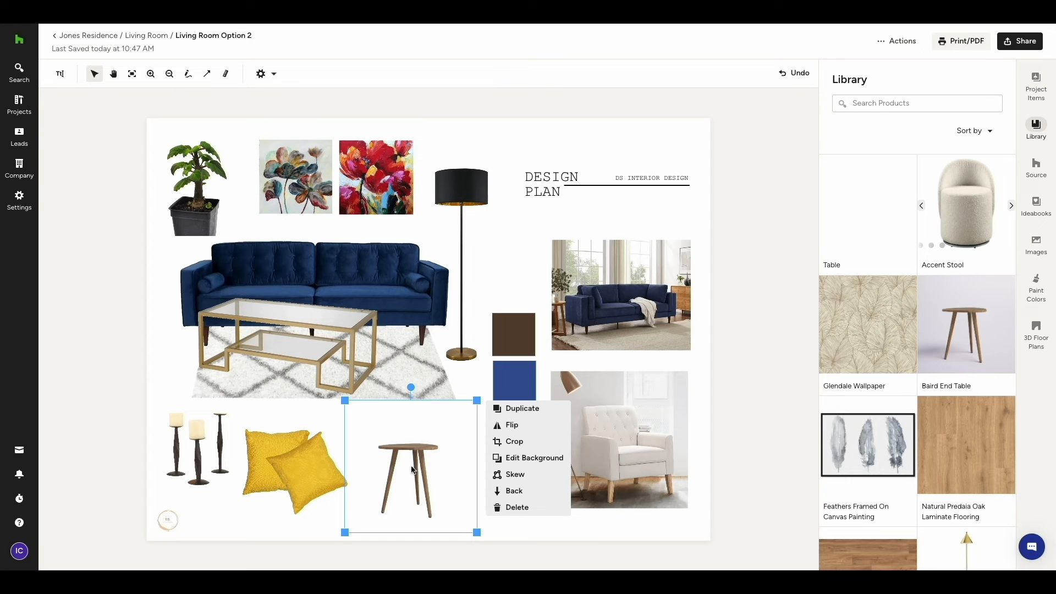
left_click(273, 74)
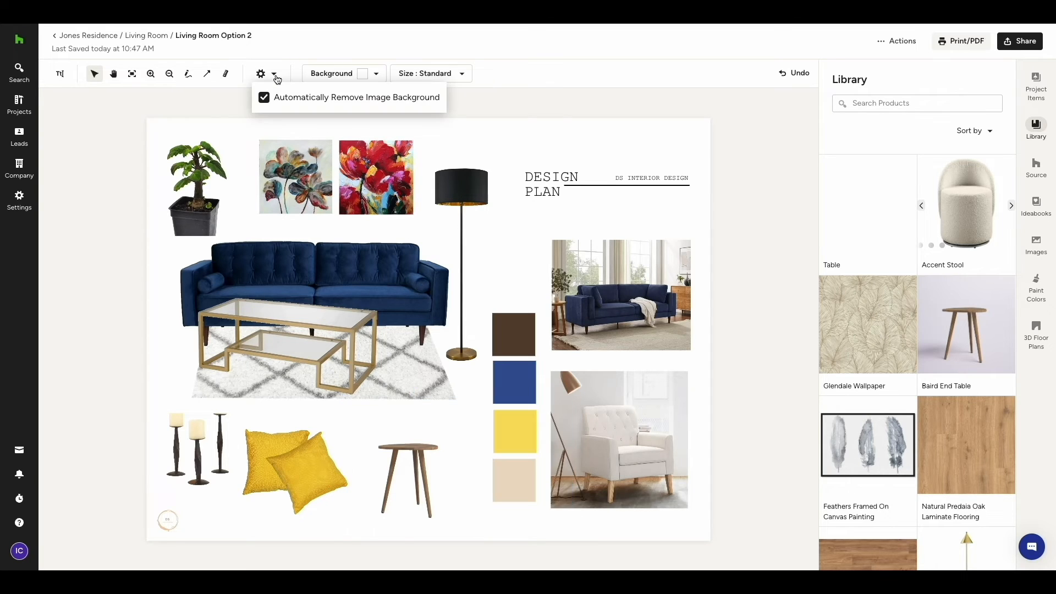
left_click(264, 98)
left_click_drag(970, 325, 459, 399)
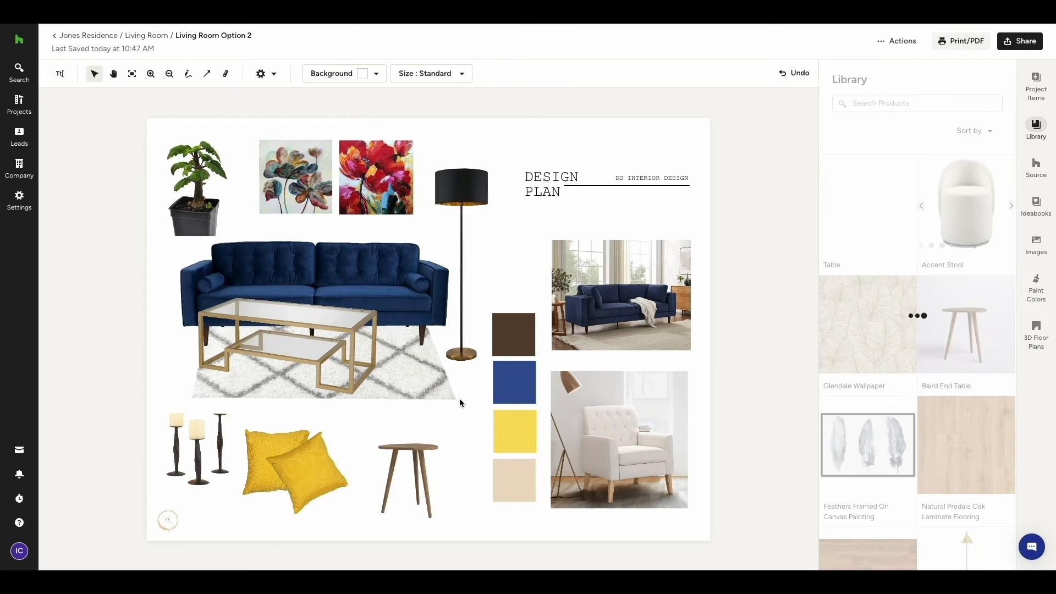
Erase the rightmost candle holder from the candle holder image with a 78 px brush and apply the background edit.
left_click(200, 430)
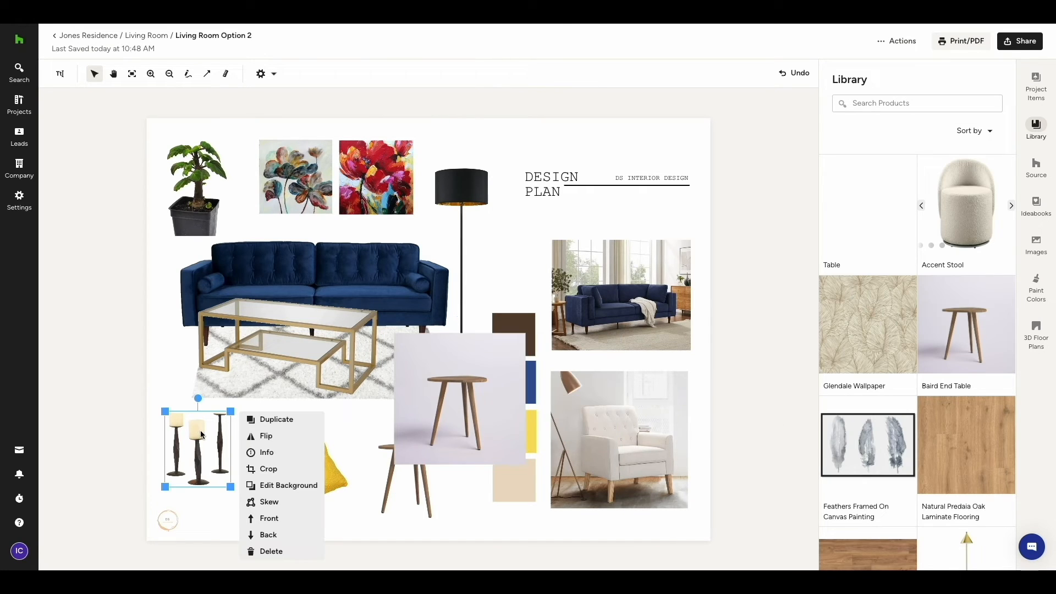
left_click(268, 486)
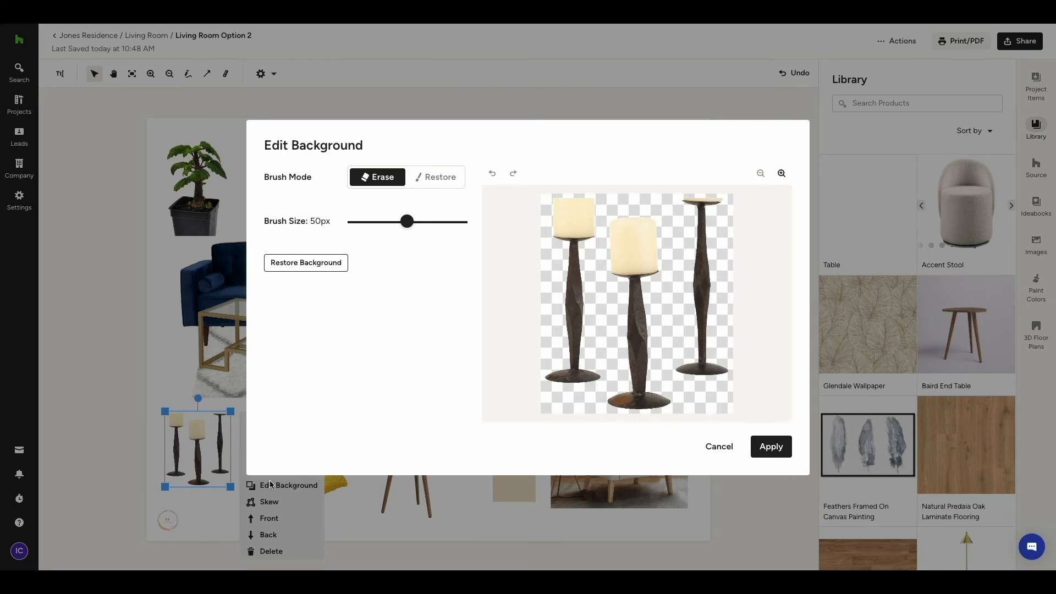
left_click(442, 179)
left_click(384, 180)
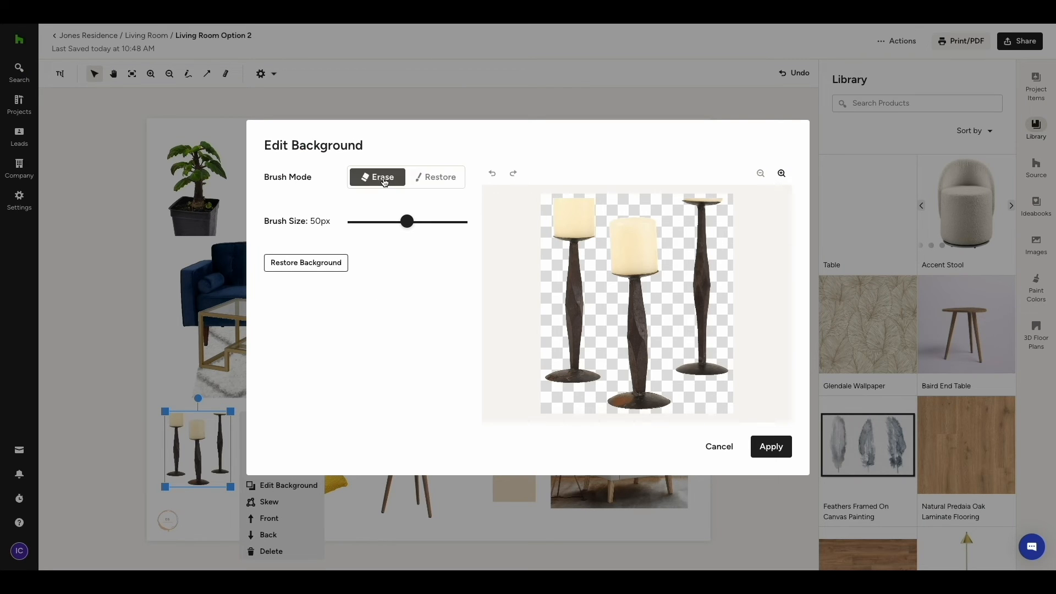
left_click_drag(407, 221, 444, 223)
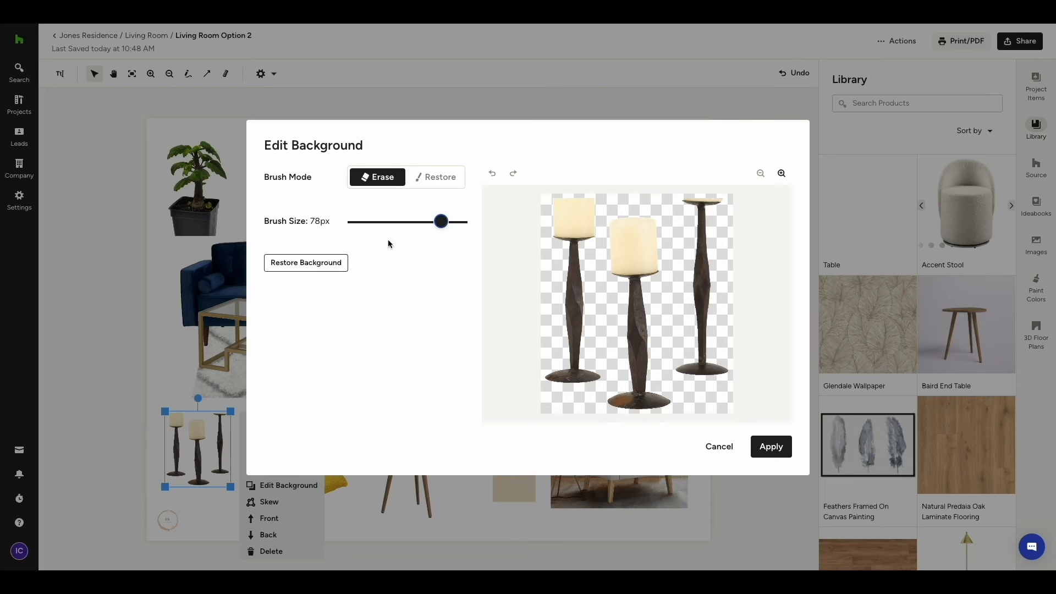
left_click(308, 264)
left_click(492, 174)
mouse_move(683, 198)
left_mouse_down()
mouse_move(702, 242)
mouse_move(700, 353)
mouse_move(716, 364)
left_mouse_up()
left_click(771, 447)
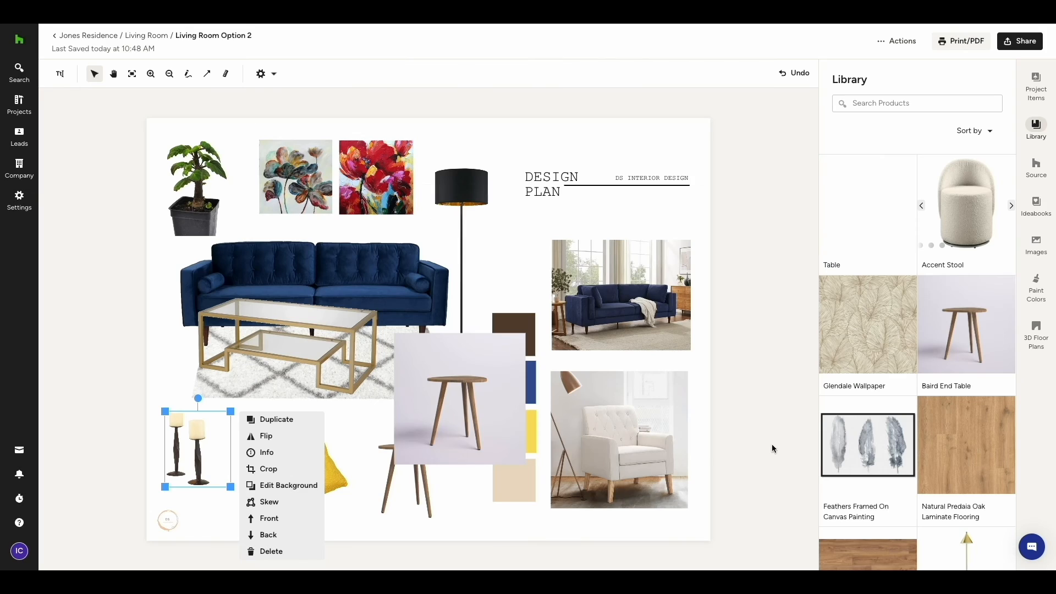
Add the text "Living Room" above the DESIGN PLAN heading.
left_click(65, 79)
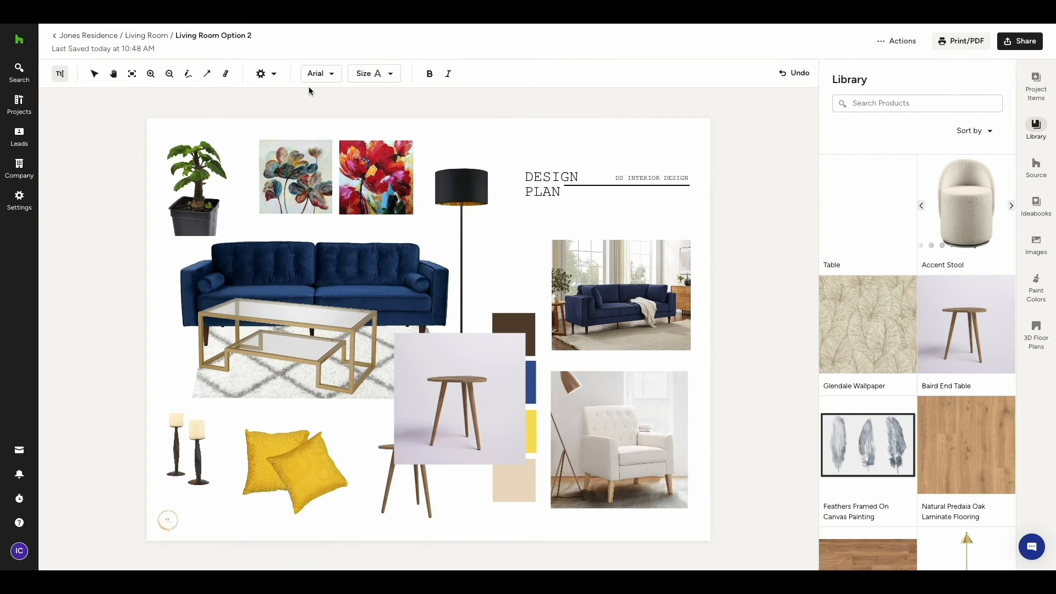
left_click(524, 144)
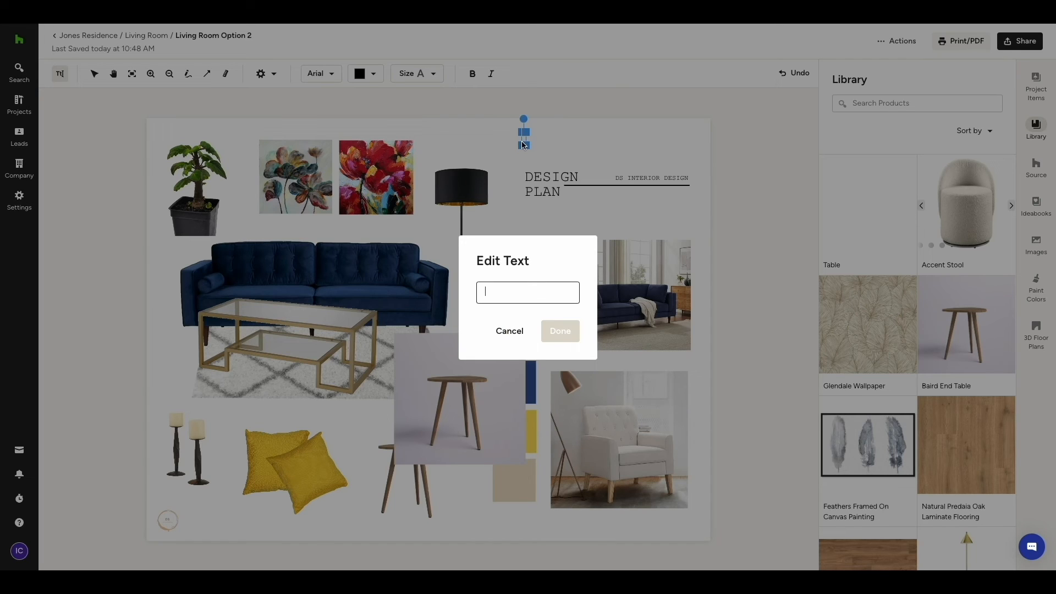
type("Living Ro")
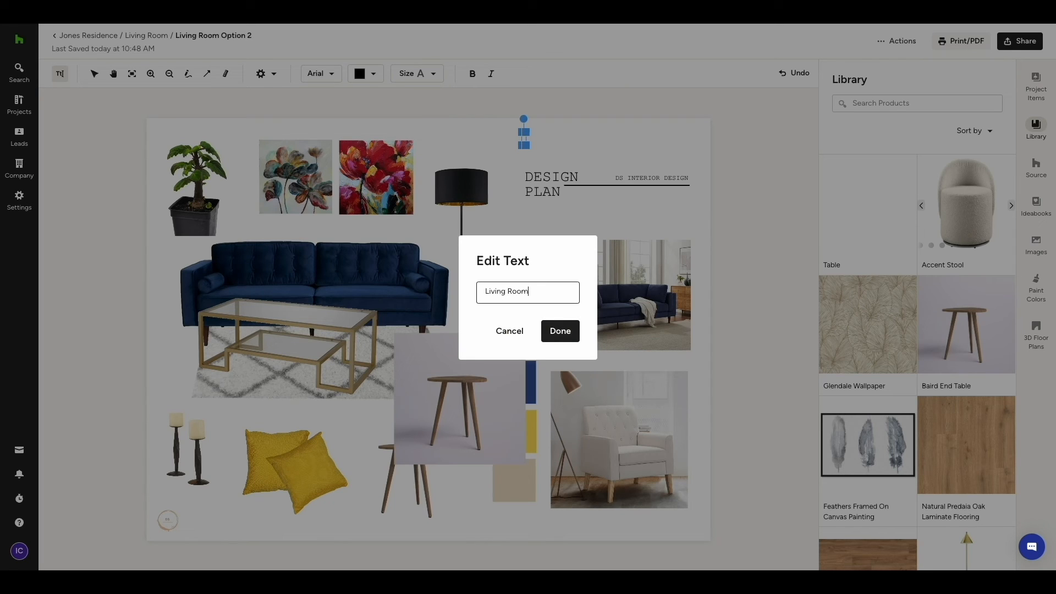
type("om")
left_click(566, 329)
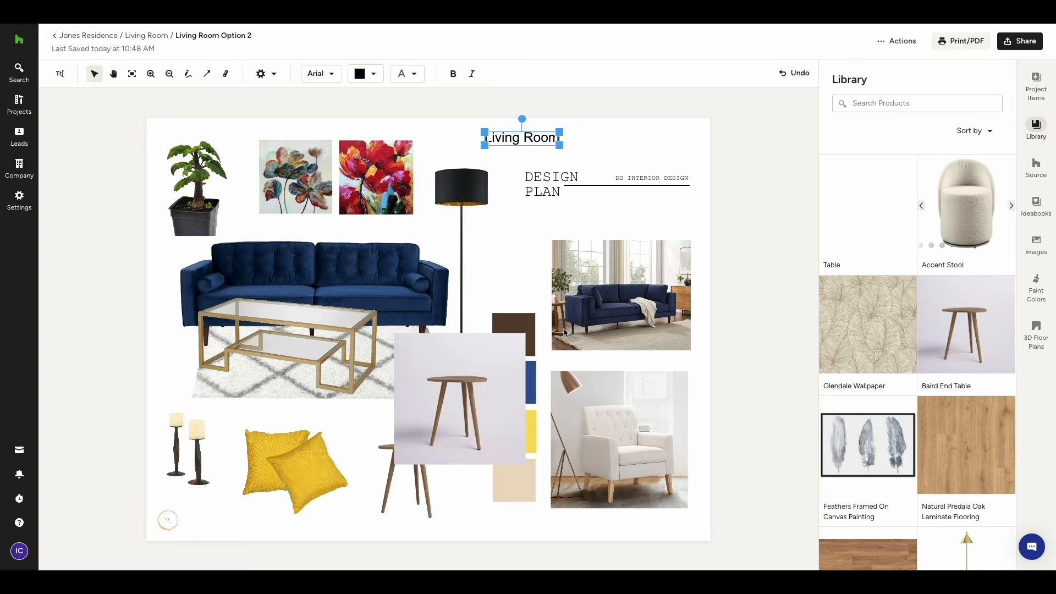
Enlarge the Living Room title to about one and a half times its size and make it bold and italic.
left_click_drag(560, 147, 601, 153)
left_click(413, 75)
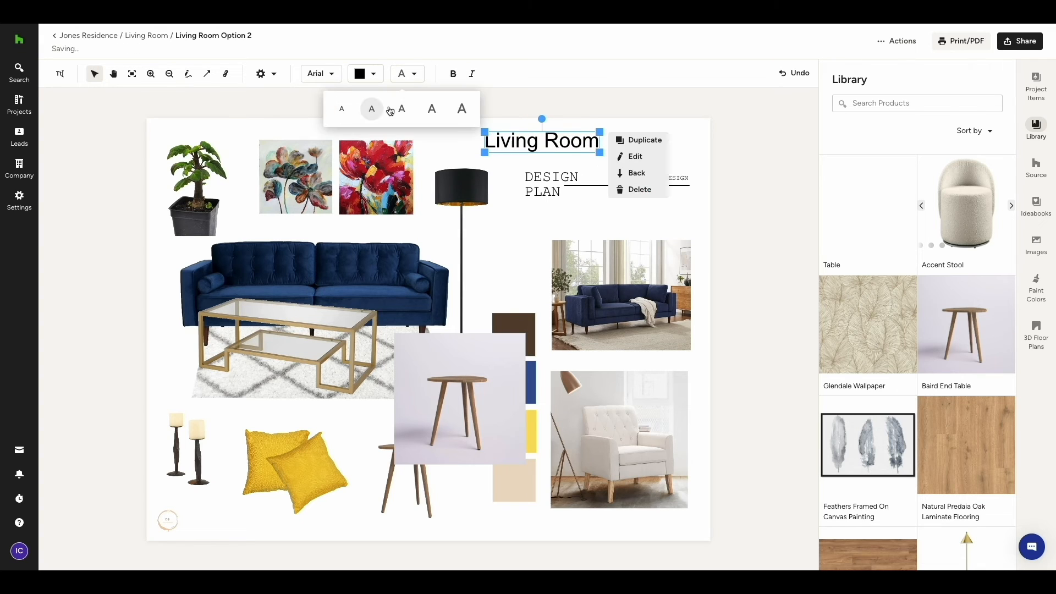
left_click(454, 75)
left_click(454, 75)
left_click(472, 73)
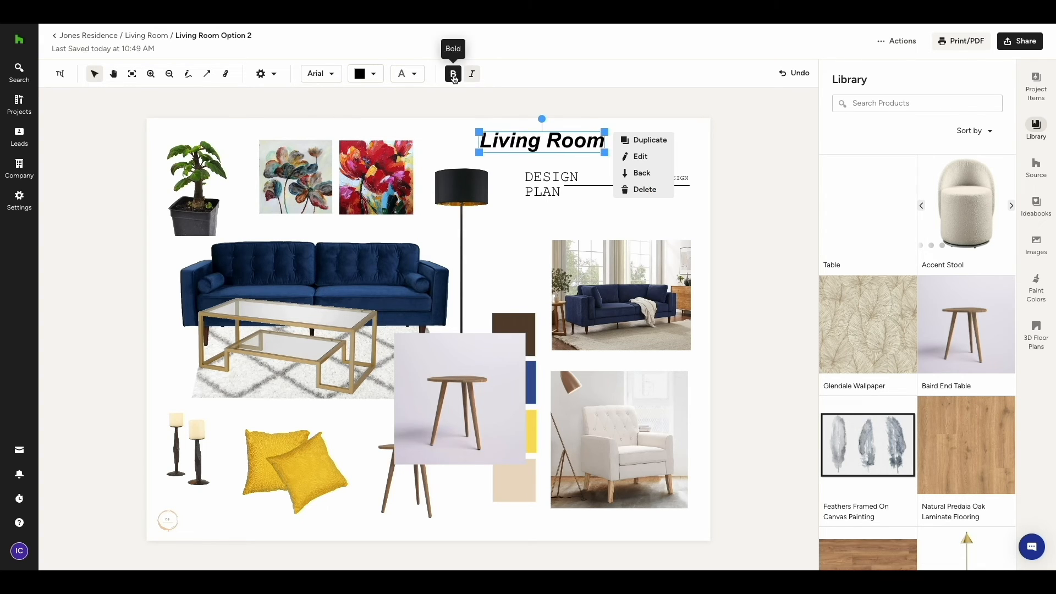
Set the Living Room title's font to Cardo, align it above the DESIGN PLAN heading and enlarge it to nearly the heading's full width.
left_click(367, 74)
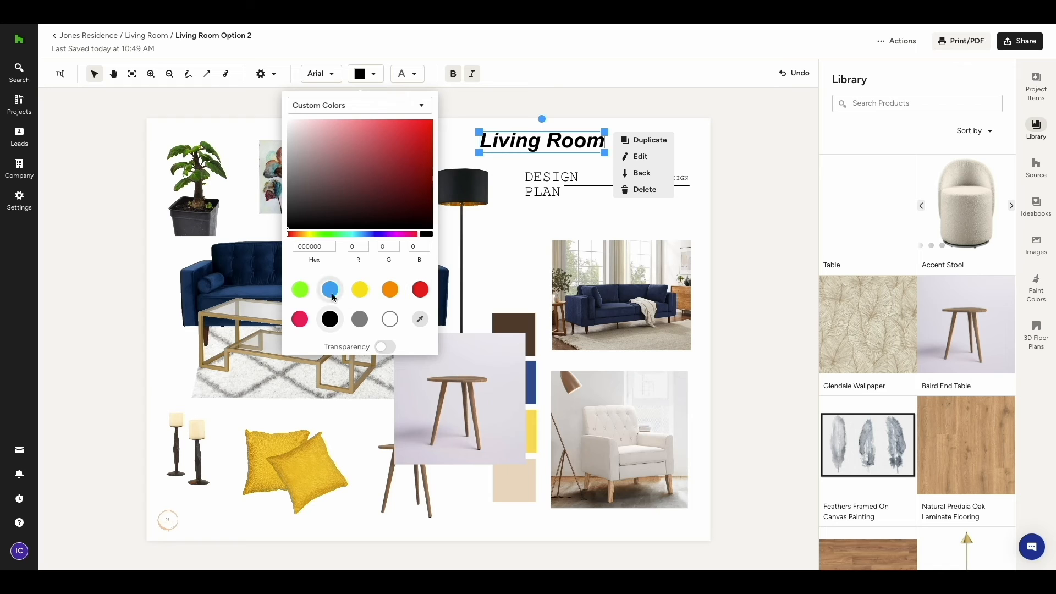
left_click(334, 75)
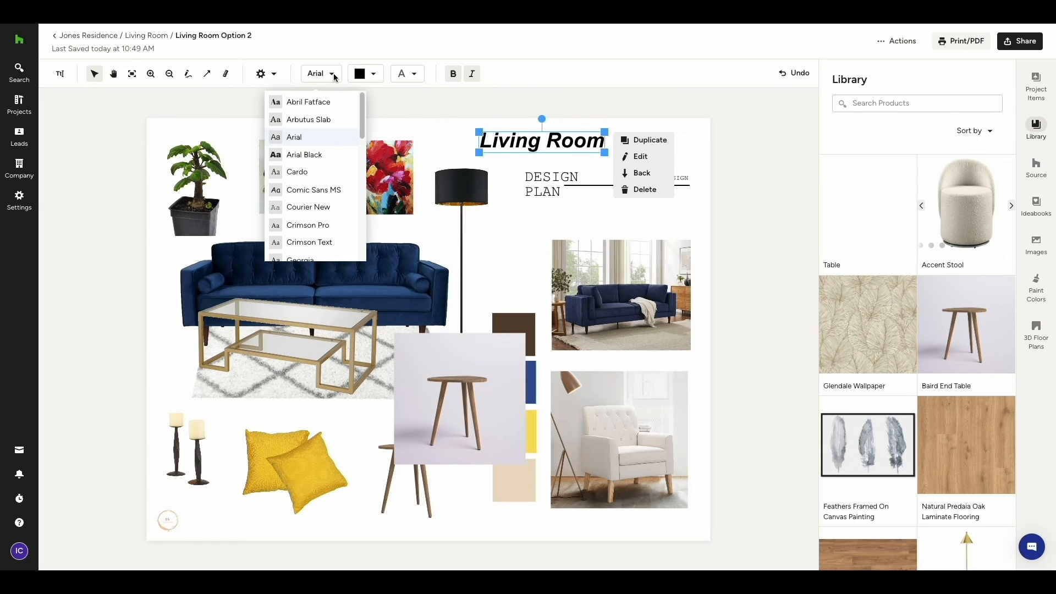
left_click(317, 173)
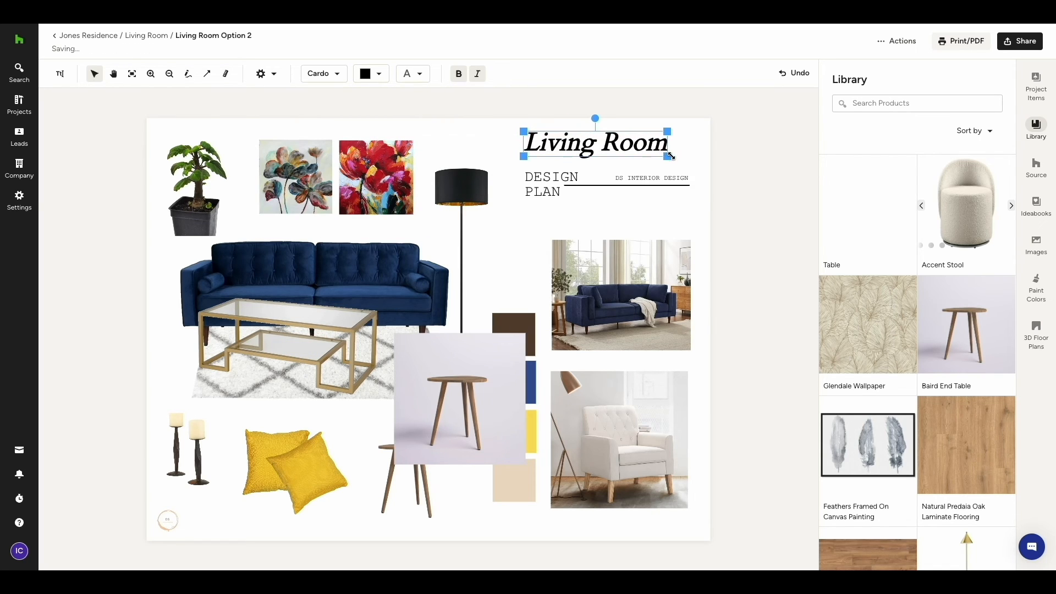
Draw a freehand loop around the front yellow pillow and a plain line without arrowhead from the sofa photo to the blue sofa.
left_click(189, 75)
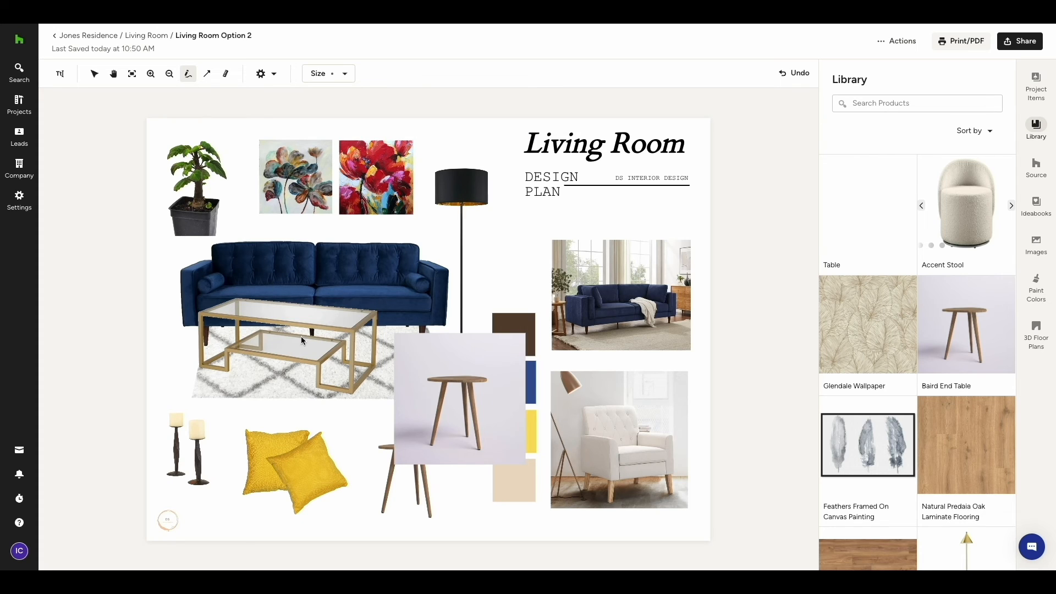
mouse_move(337, 429)
left_mouse_down()
mouse_move(313, 429)
mouse_move(264, 465)
mouse_move(302, 513)
mouse_move(372, 470)
mouse_move(356, 451)
left_mouse_up()
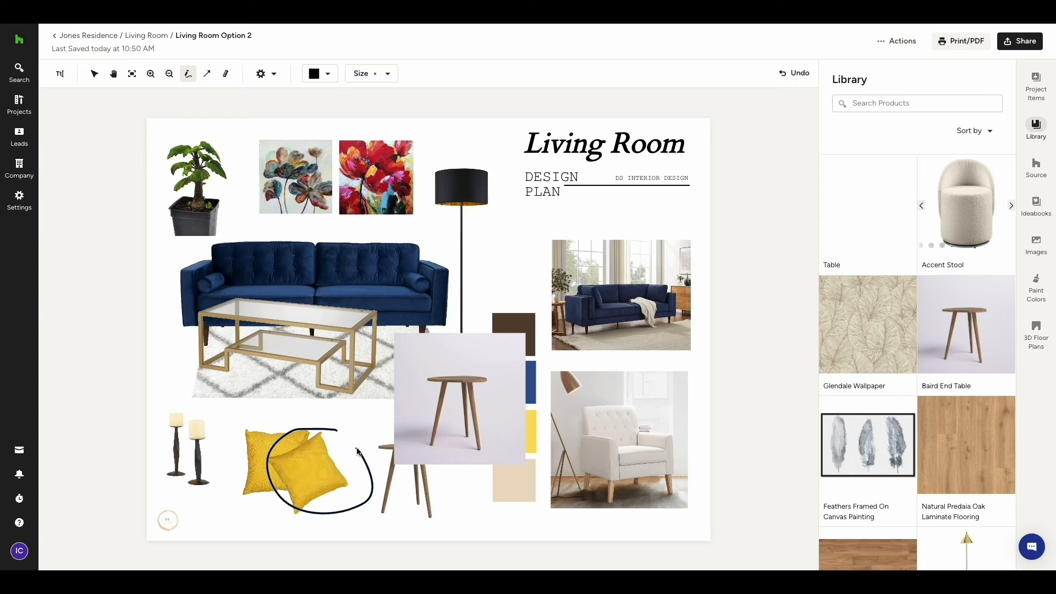
left_click(207, 73)
left_click_drag(570, 295, 450, 291)
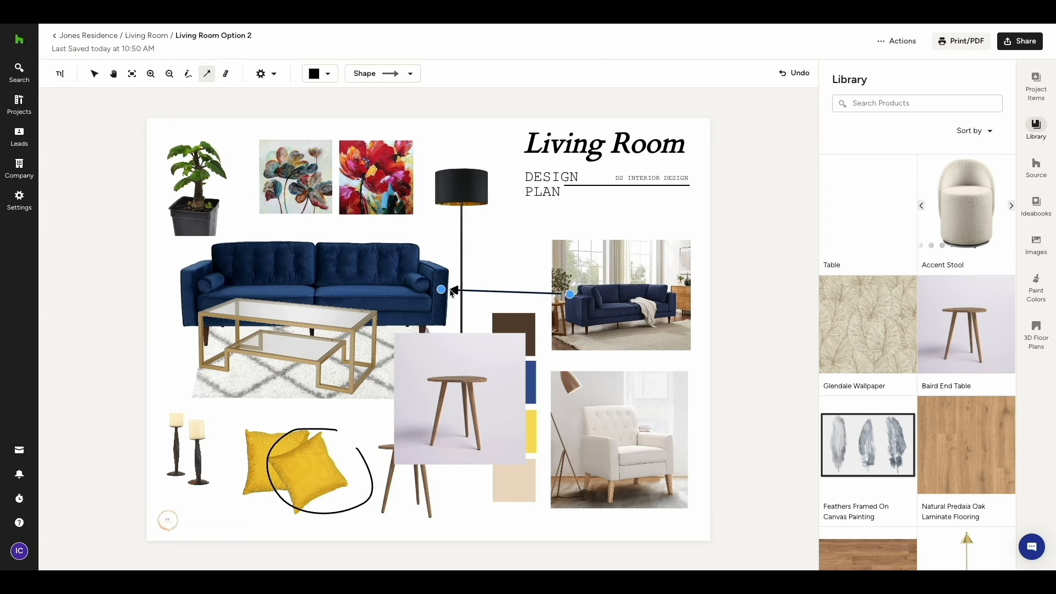
left_click(409, 74)
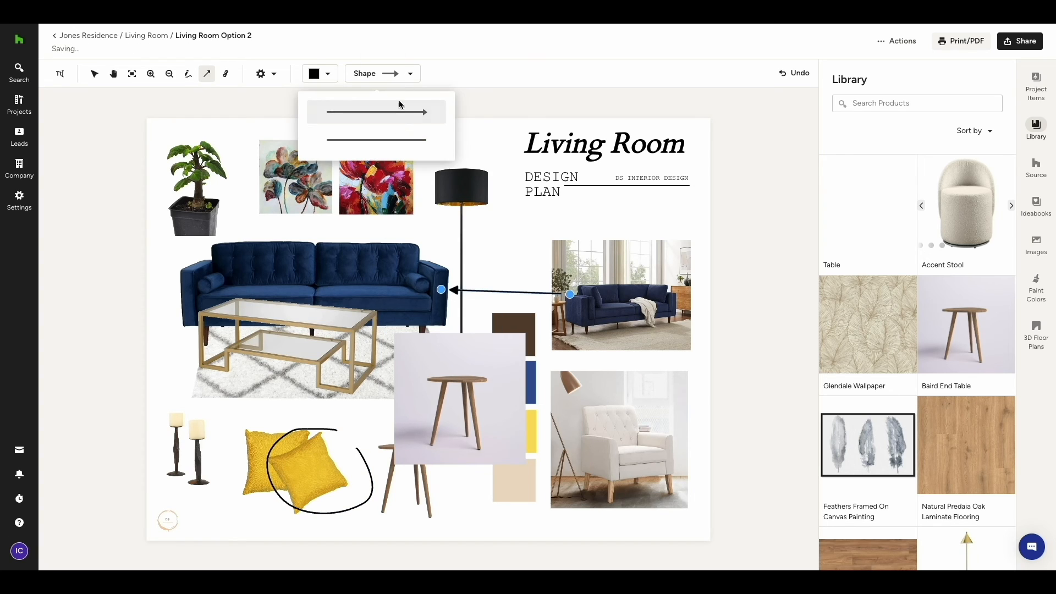
left_click(396, 141)
Add a double-arrow measurement line along the coffee table's front base and label it 47 inches.
left_click(225, 74)
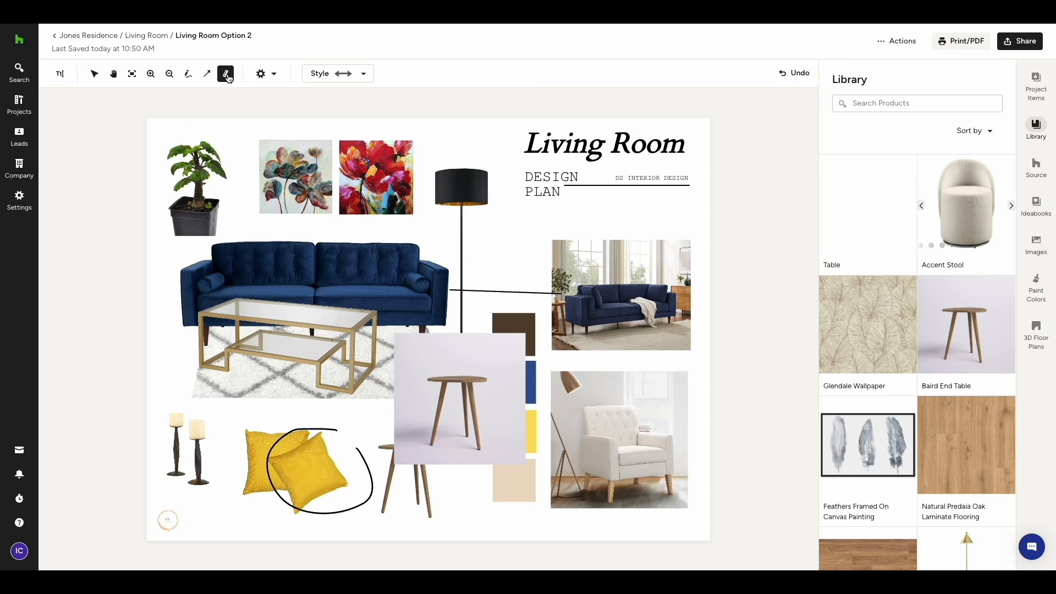
left_click_drag(200, 369, 350, 396)
left_click(541, 309)
type("47")
left_click(577, 350)
Preview the mood board for printing or saving as PDF and check the layout options.
left_click(965, 44)
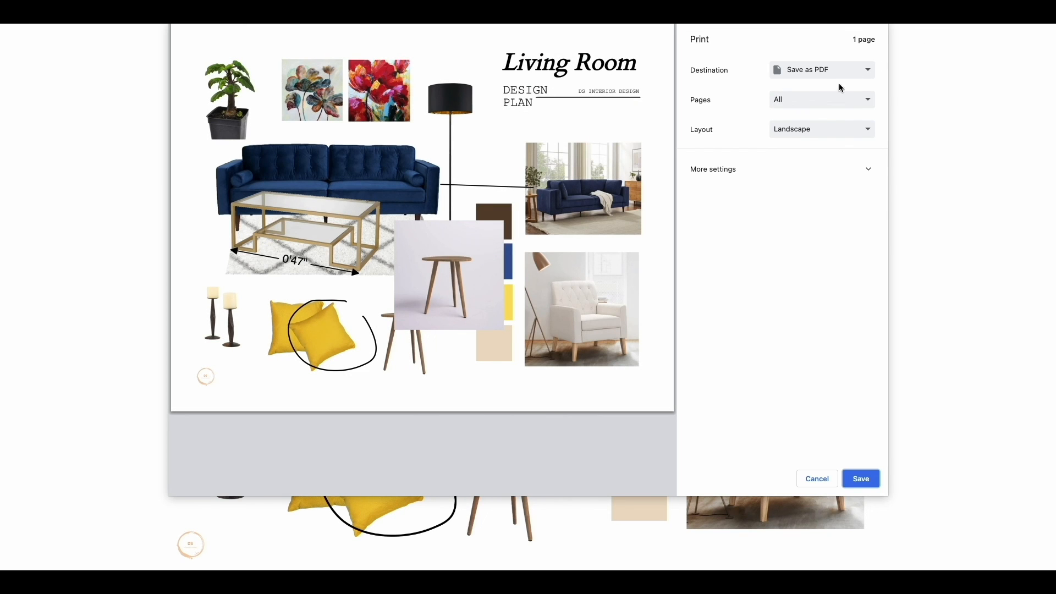
left_click(873, 137)
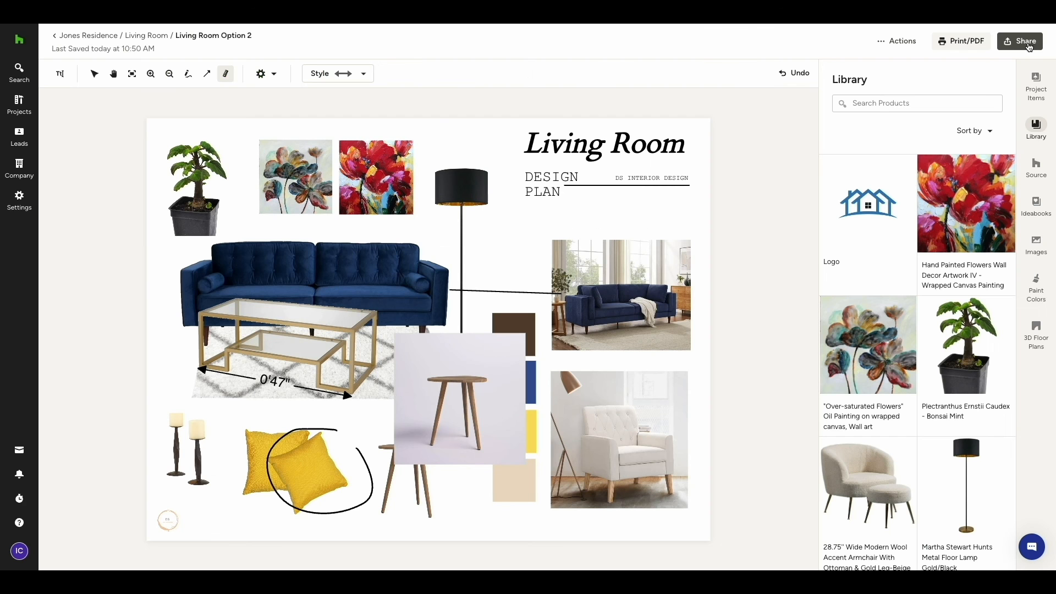
Open email sharing for the Living Room Option 2 mood board, ready for the recipients' addresses.
left_click(1024, 42)
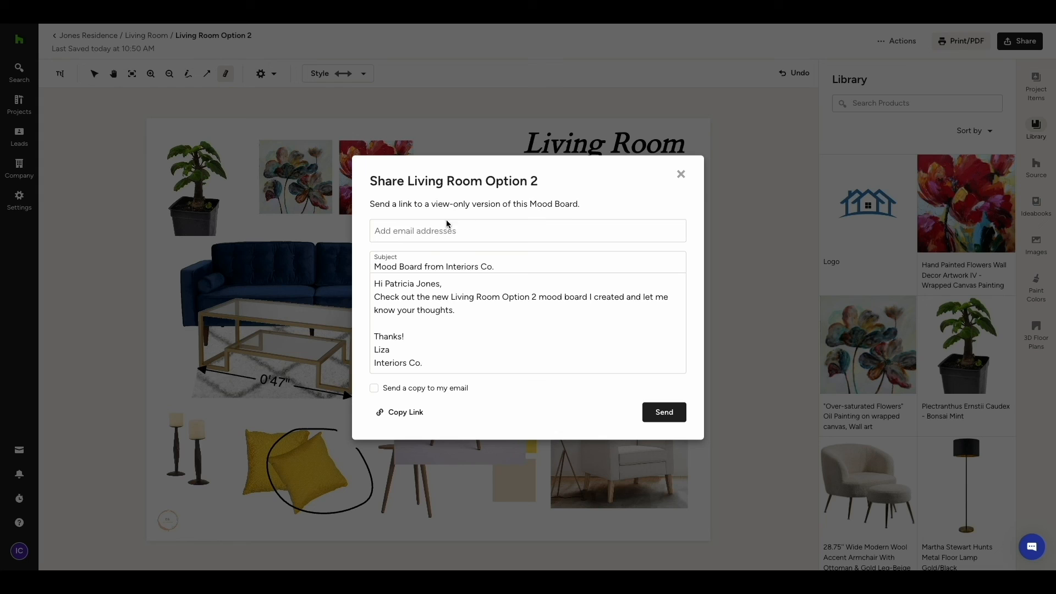
left_click(411, 226)
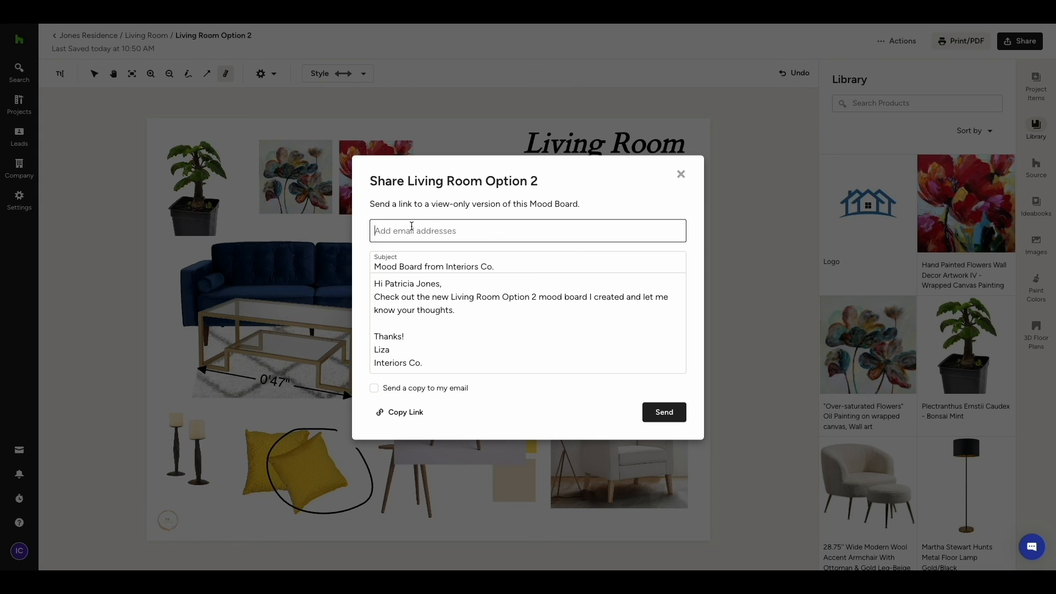